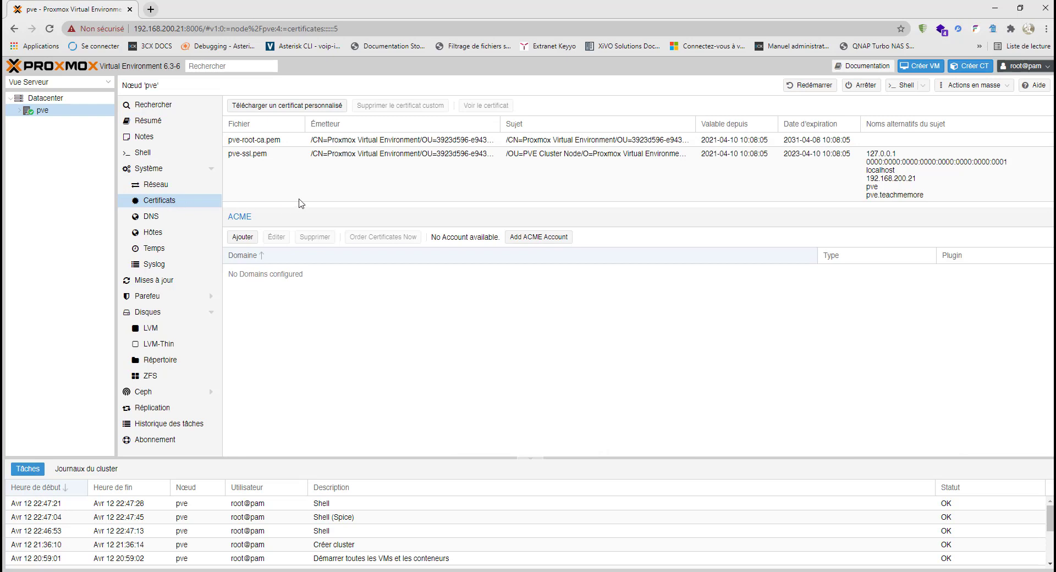
Step: Open the details of the pve-ssl.pem certificate and examine its encoded certificate text through to the end
left_click(263, 168)
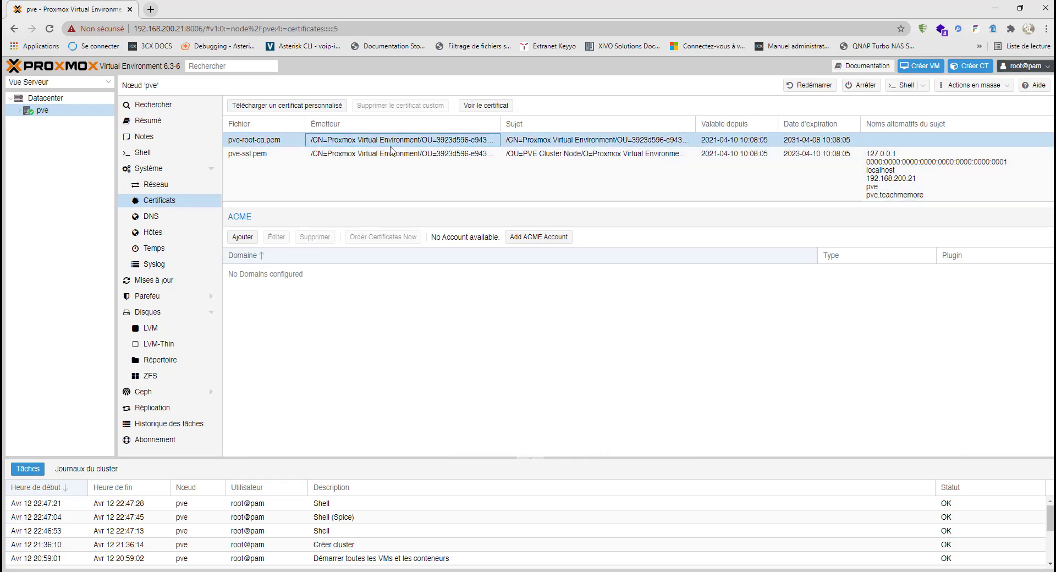
left_click(391, 155)
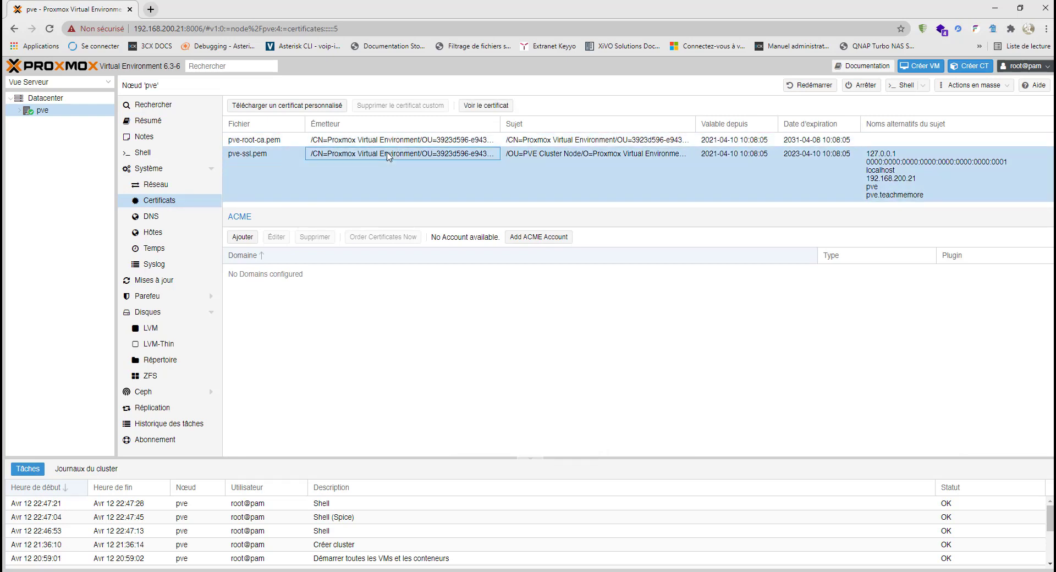
left_click(263, 141)
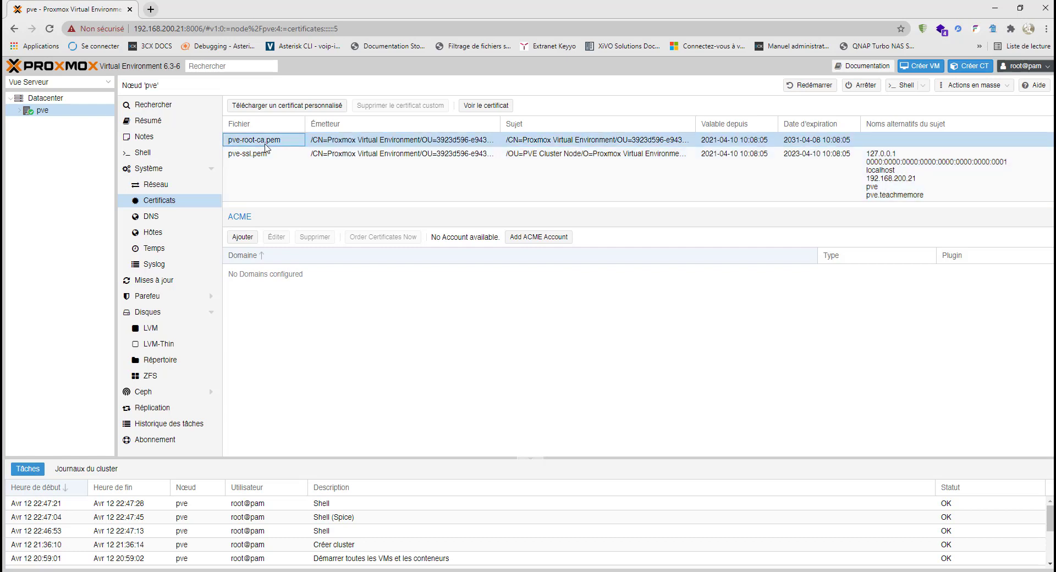
left_click(265, 155)
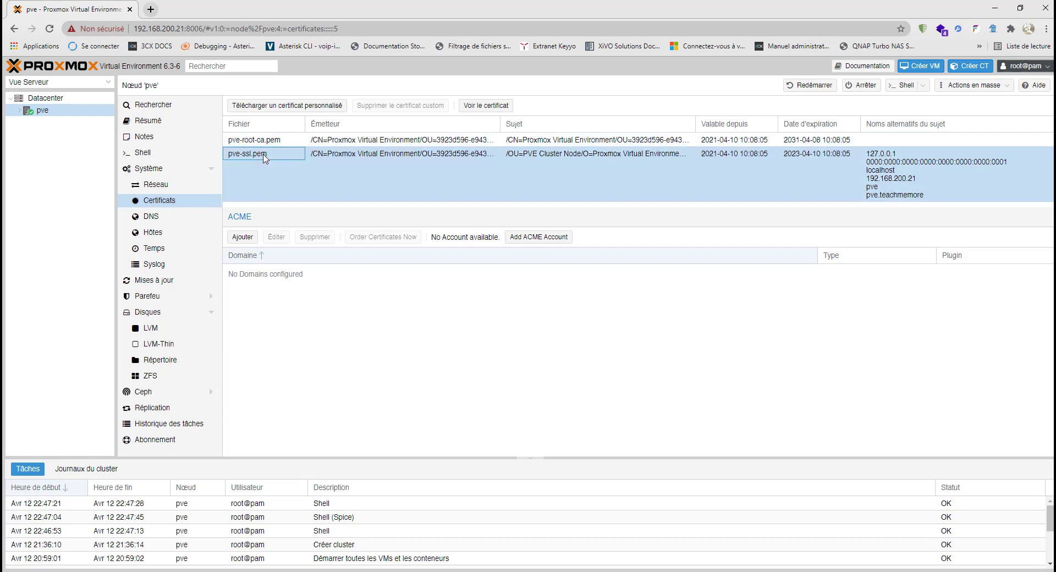
left_click(484, 108)
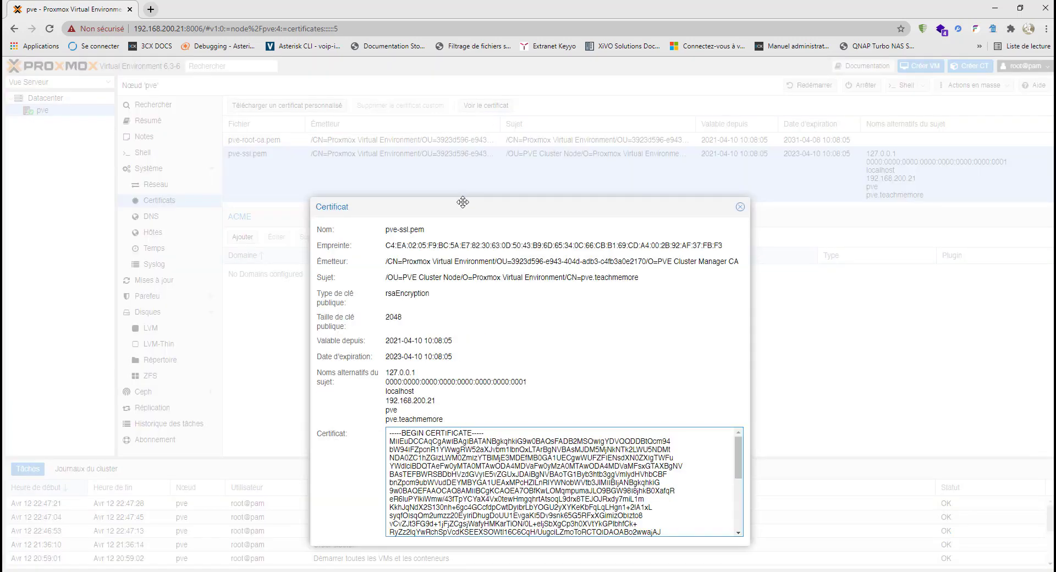
left_click_drag(463, 202, 466, 97)
left_click_drag(403, 336, 550, 443)
left_click(507, 400)
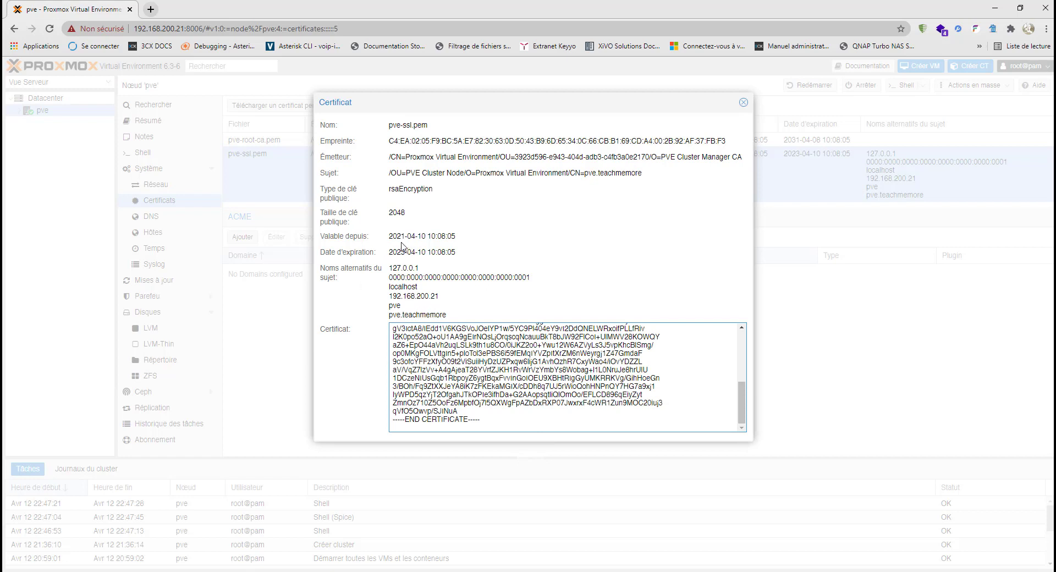
Step: Examine the pve-ssl.pem certificate's validity start, public key size and type, issuer and fingerprint, and close its details
left_click_drag(402, 237, 449, 245)
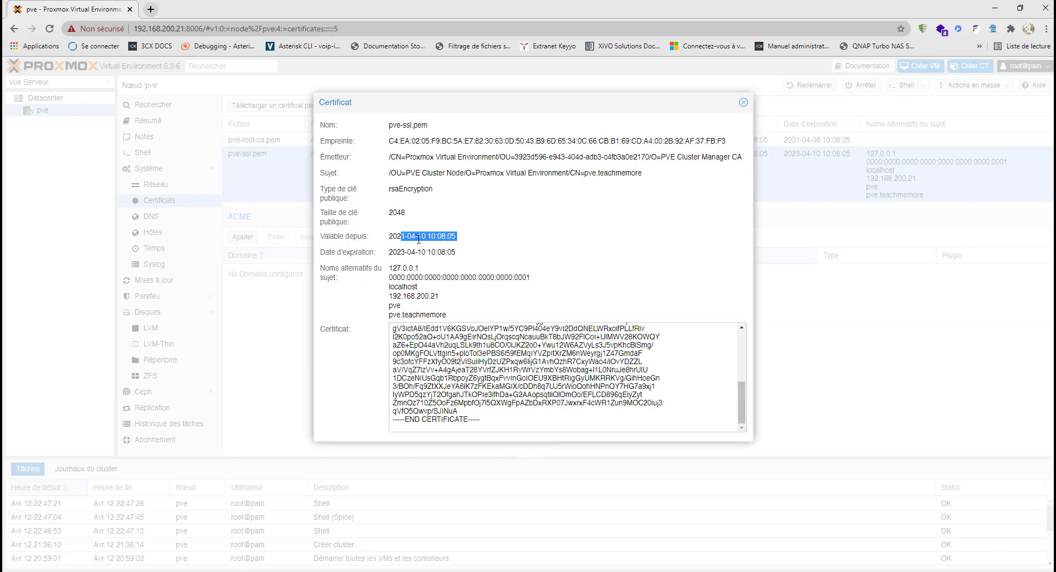
double_click(402, 212)
left_click(411, 215)
double_click(401, 189)
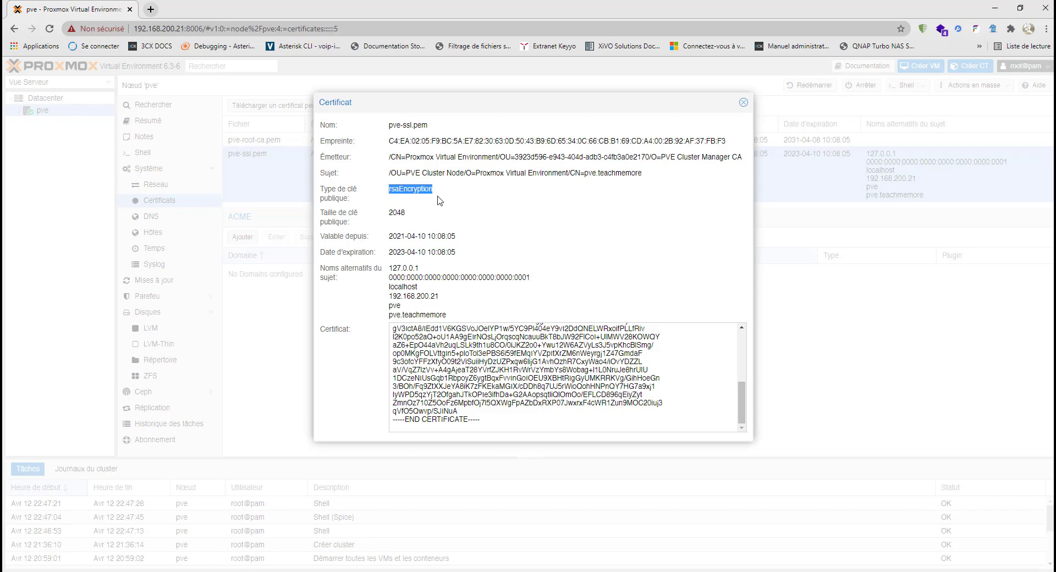
left_click_drag(395, 158, 423, 159)
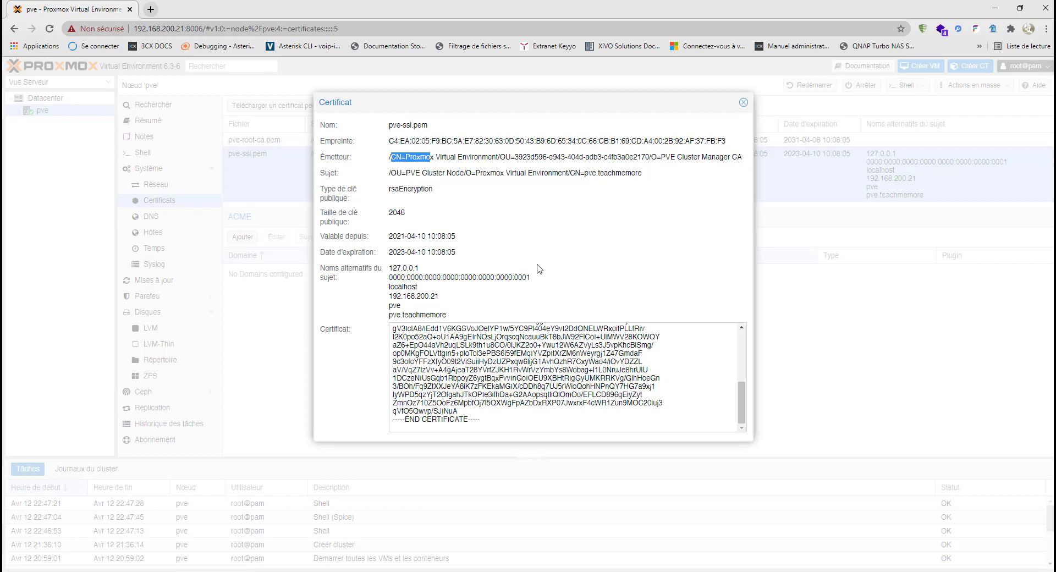
left_click(595, 156)
left_click_drag(413, 142, 550, 142)
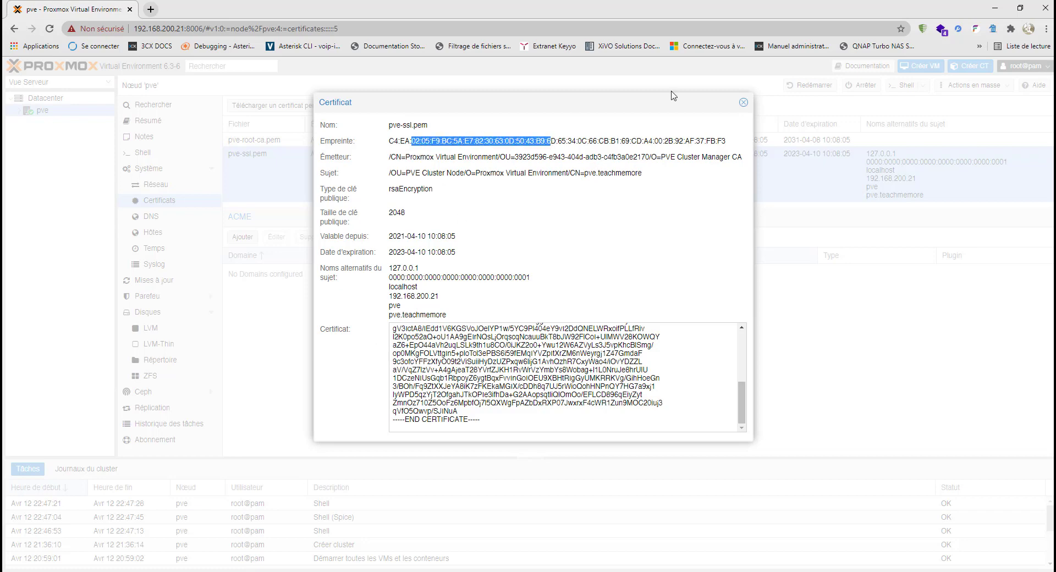
left_click(742, 102)
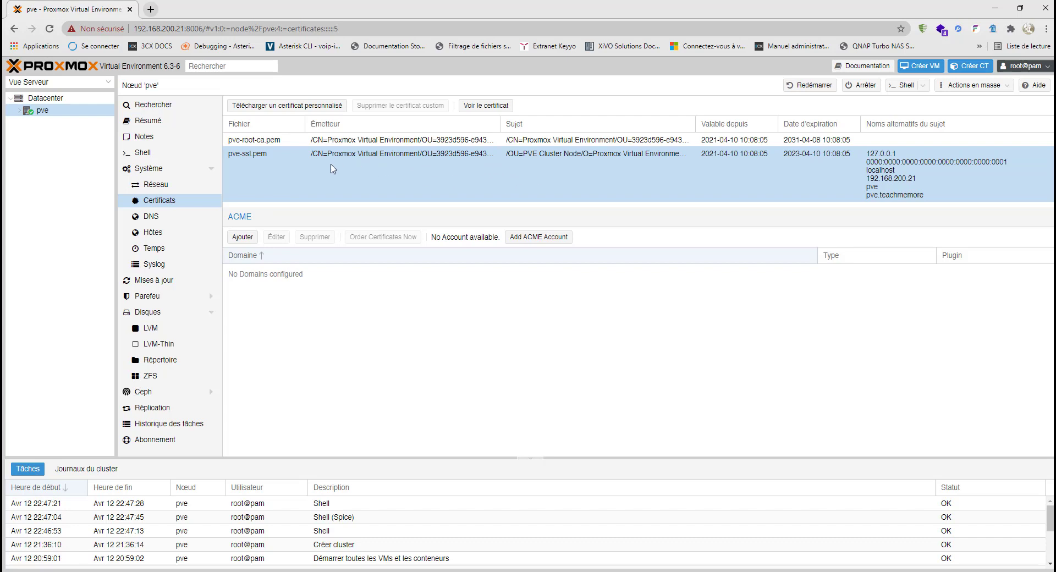
left_click(283, 110)
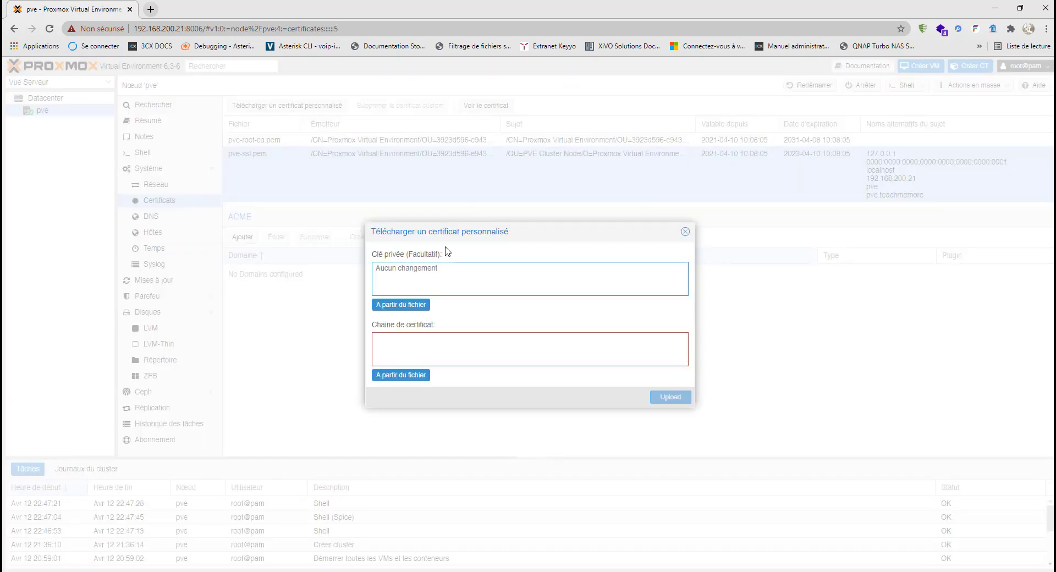
left_click(405, 309)
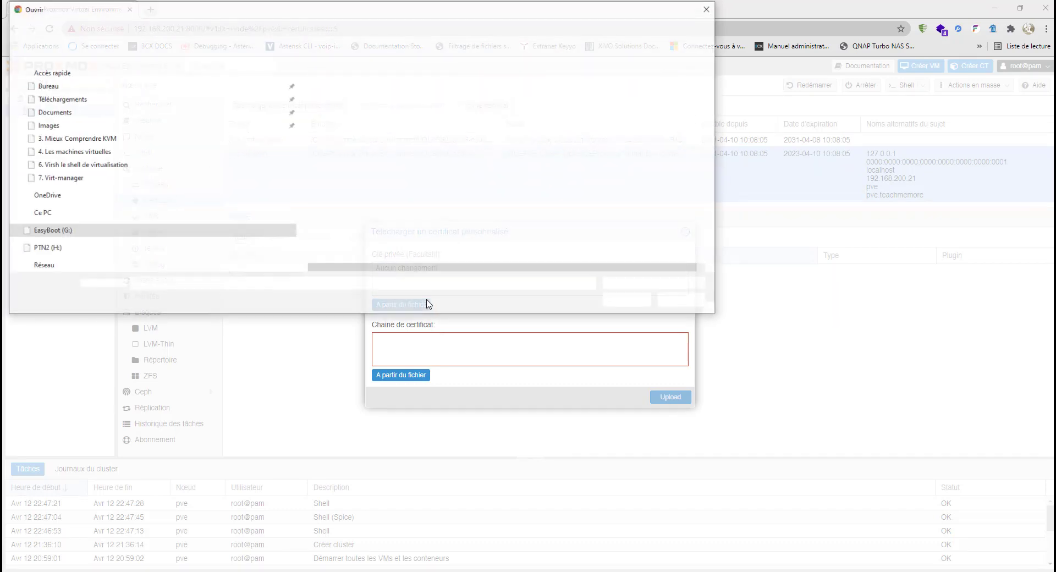
left_click(684, 300)
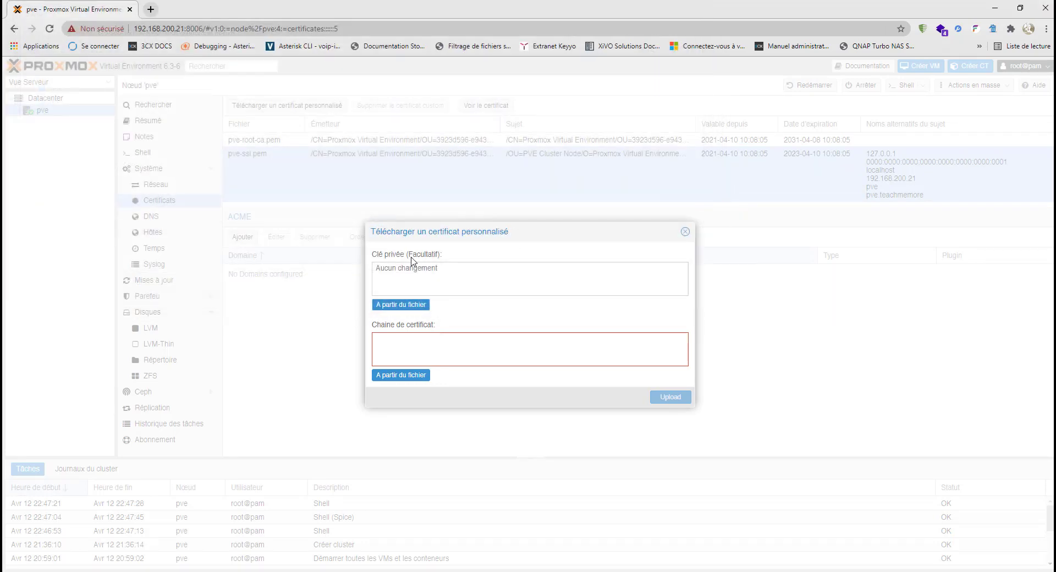
left_click(445, 264)
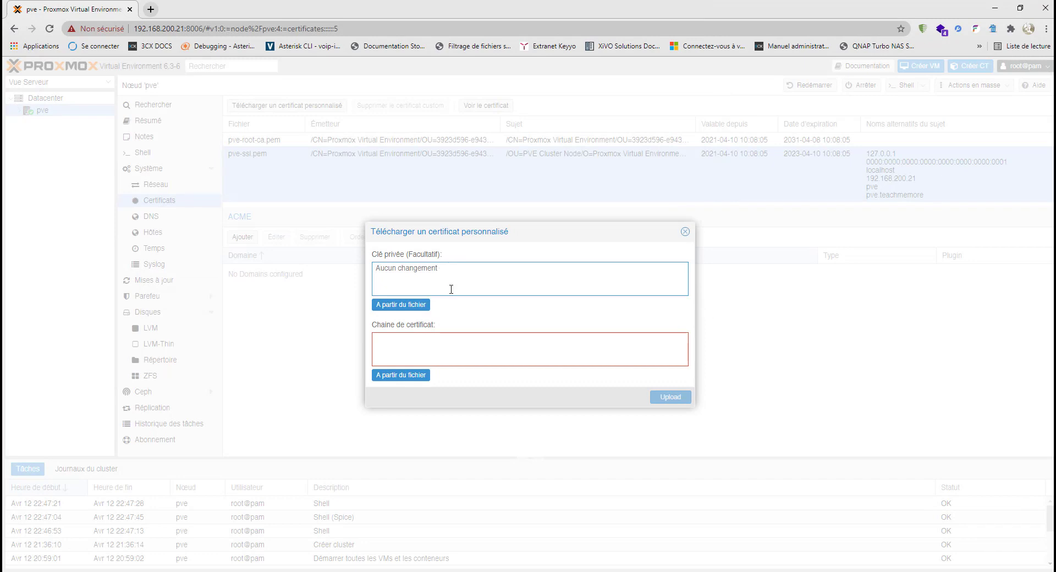
left_click(546, 359)
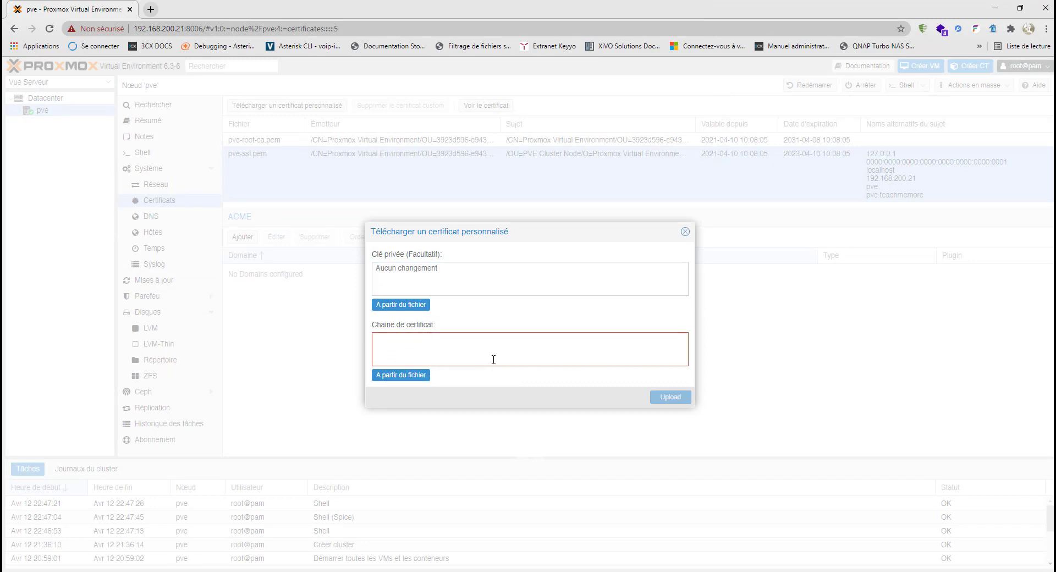
type("kkkk")
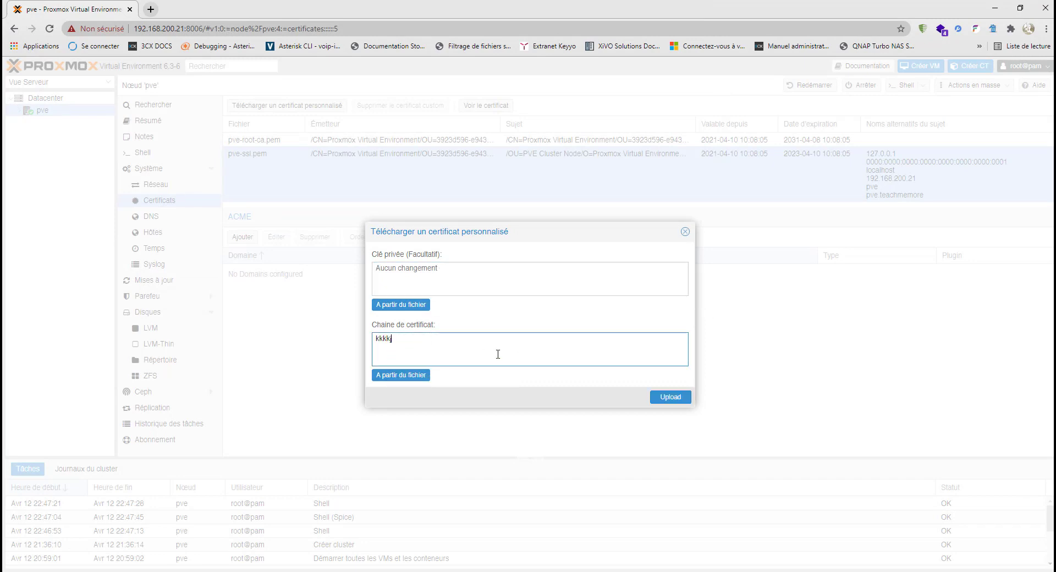
left_click(685, 231)
Step: Copy the full encoded text of the pve-root-ca.pem certificate and close its details
left_click(260, 142)
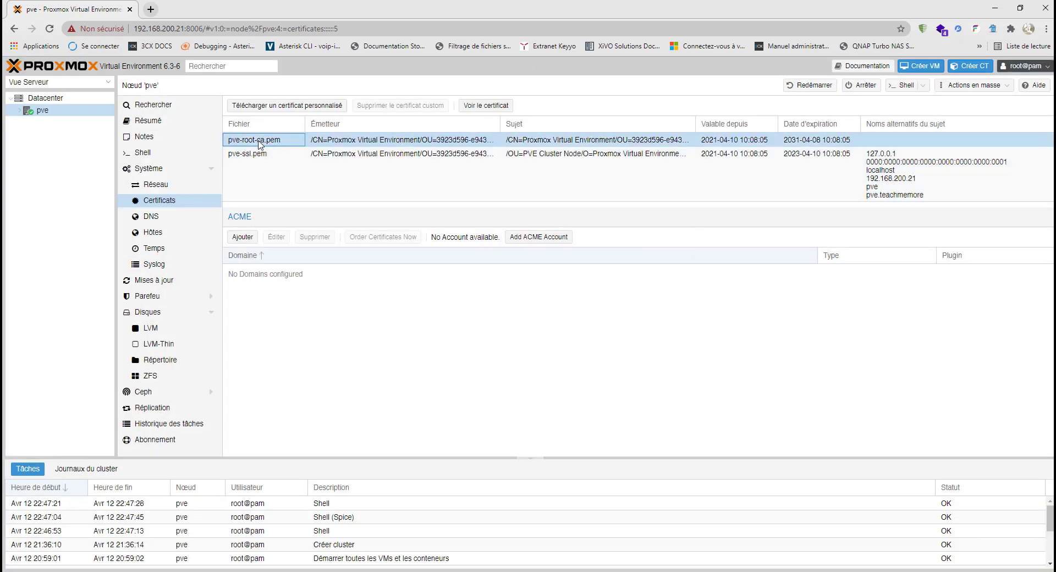
left_click(479, 107)
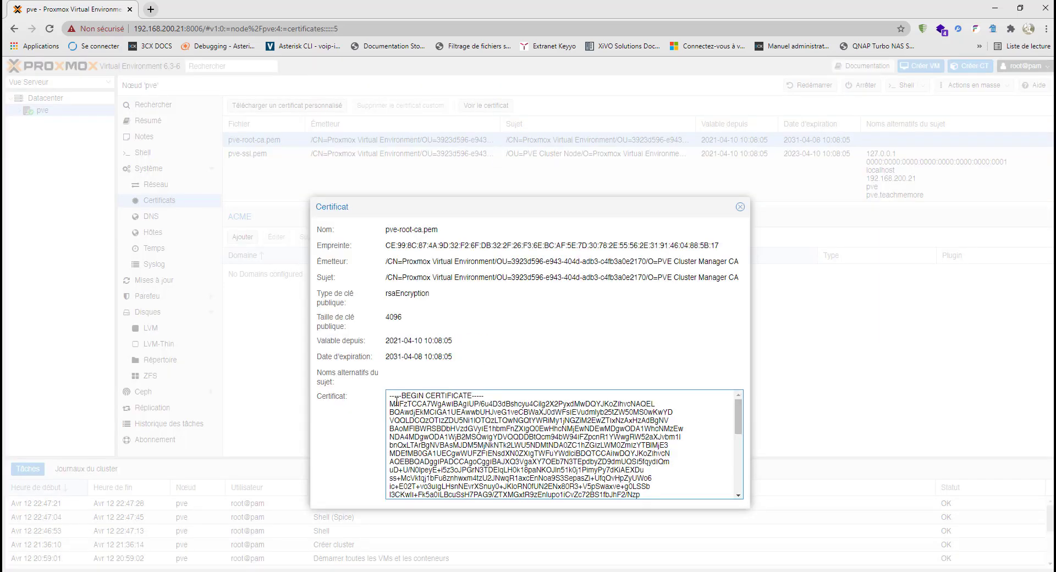
left_click_drag(396, 403, 508, 497)
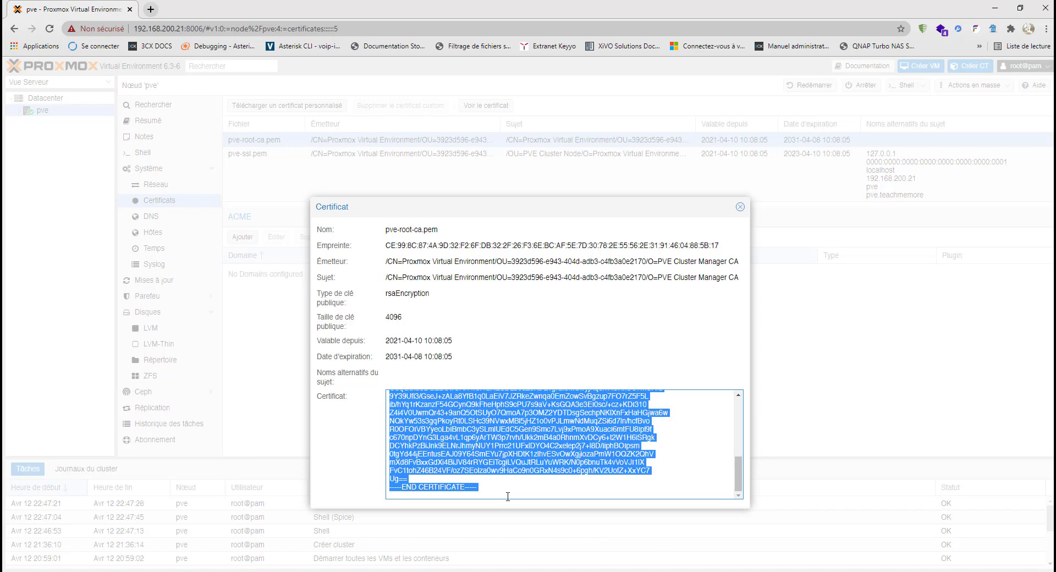
left_click(740, 207)
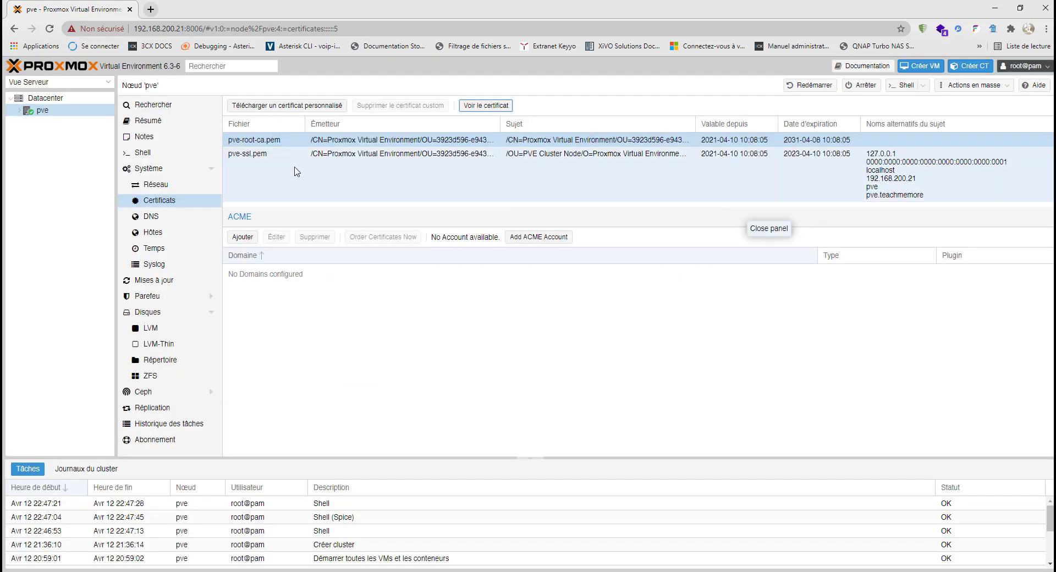
Step: Paste the copied root CA certificate as the certificate chain of a custom certificate upload, and discard the form without uploading
left_click(264, 107)
left_click(444, 348)
key("ctrl+v")
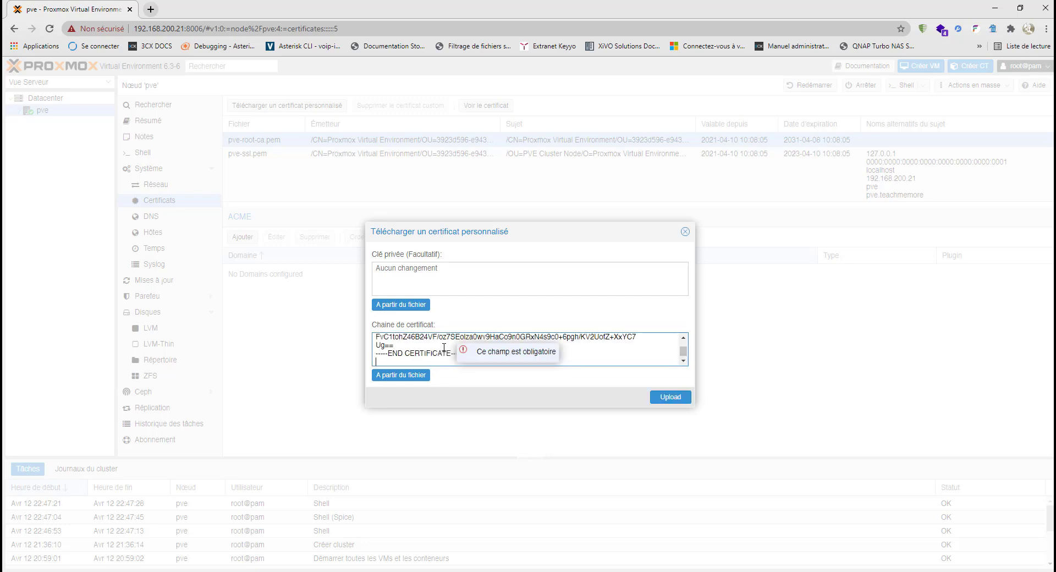
scroll(587, 339, "up", 5)
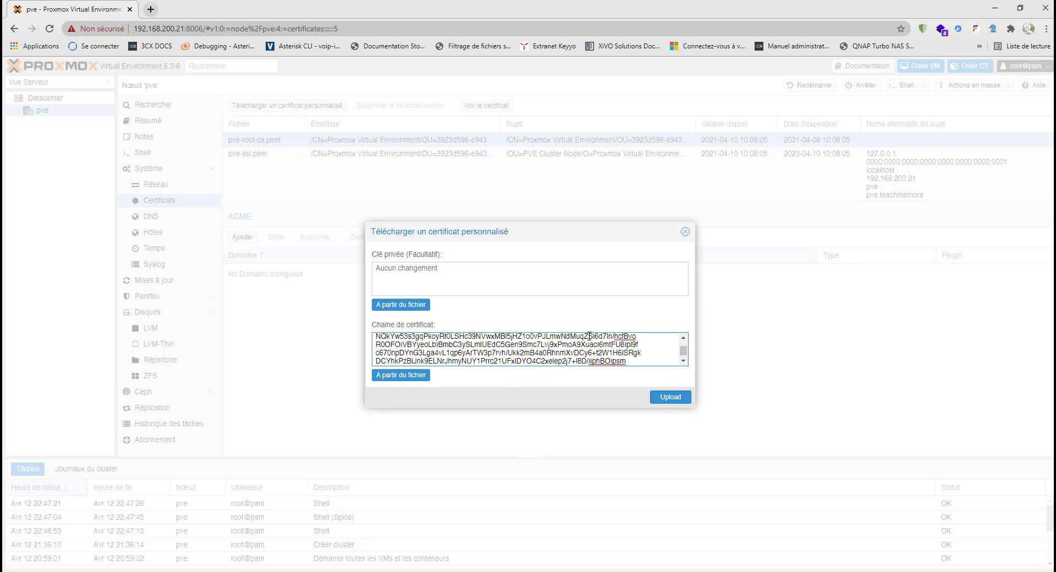
left_click(685, 231)
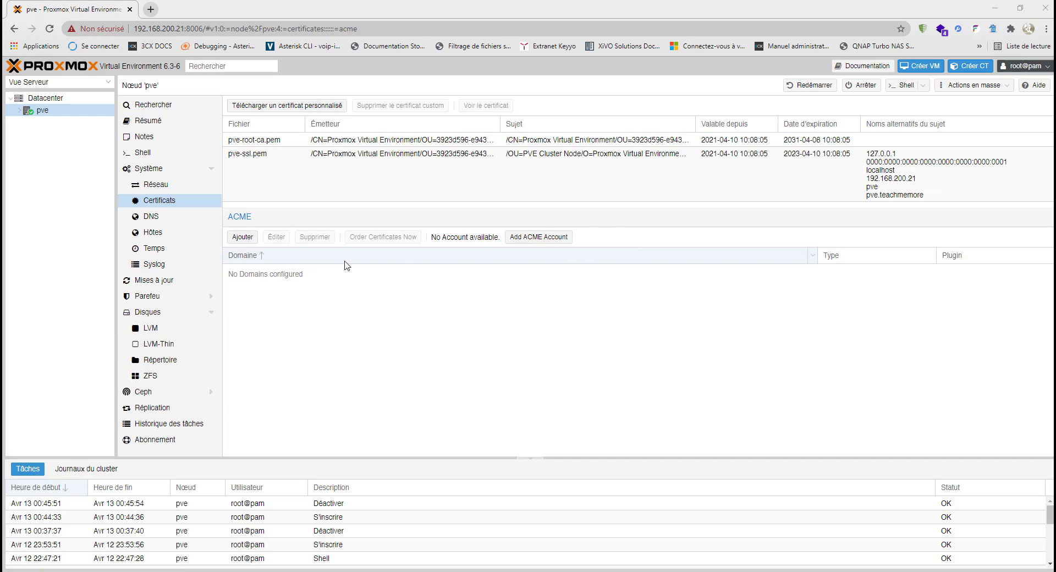
left_click(243, 238)
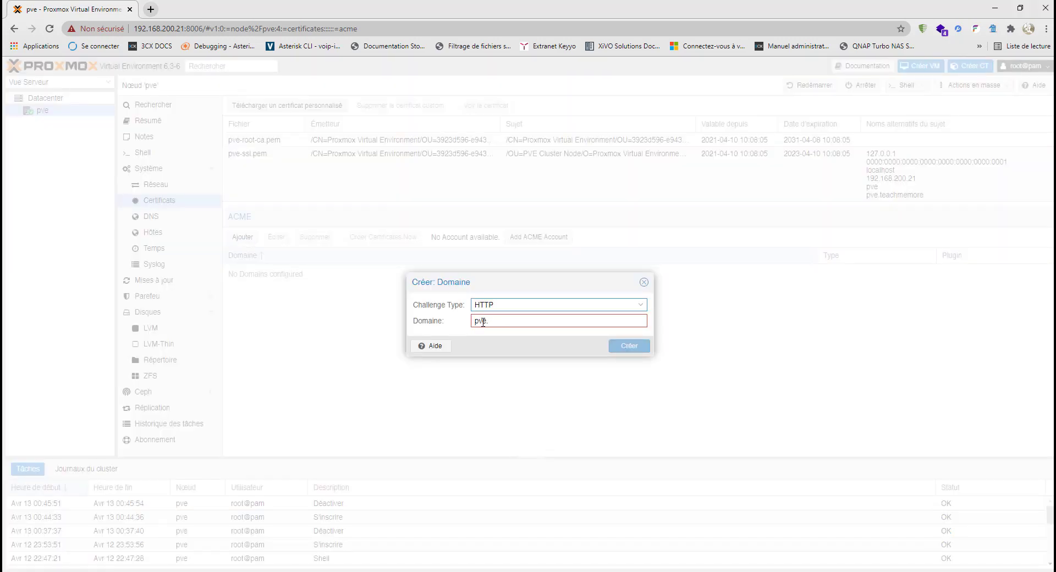
key("BackSpace")
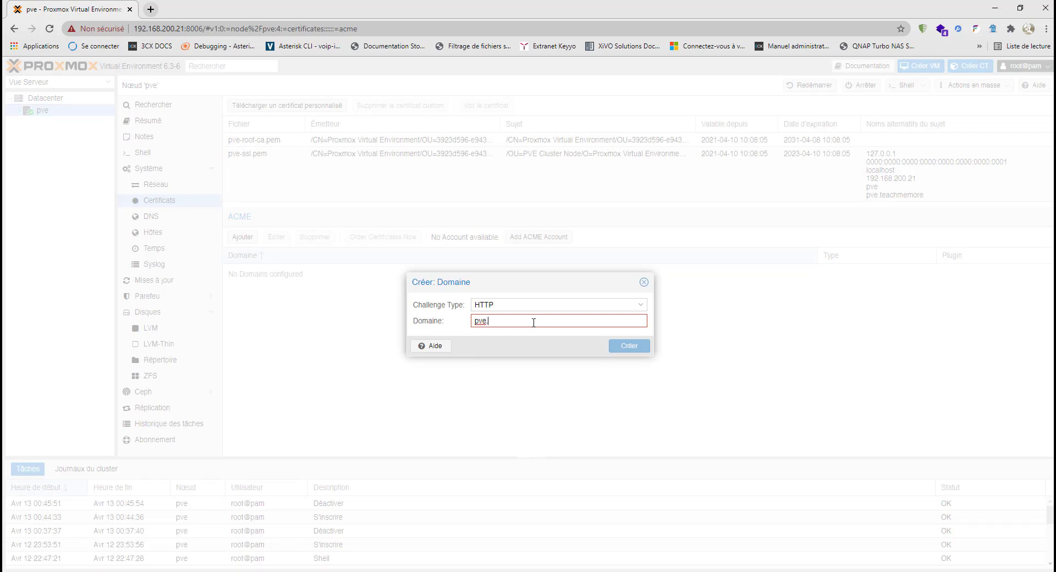
left_click_drag(531, 322, 447, 317)
left_click(641, 305)
left_click(521, 331)
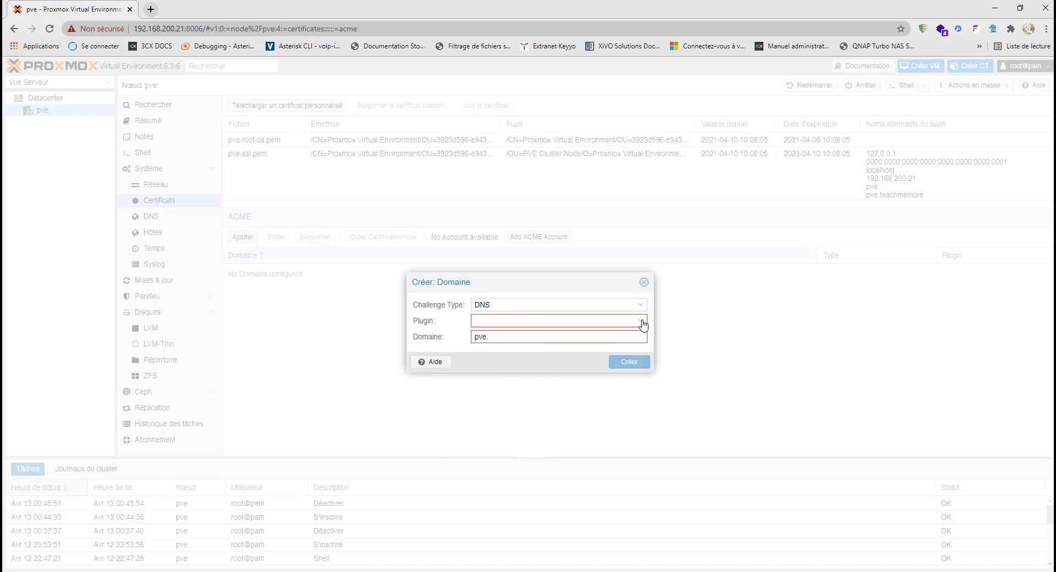
left_click(644, 282)
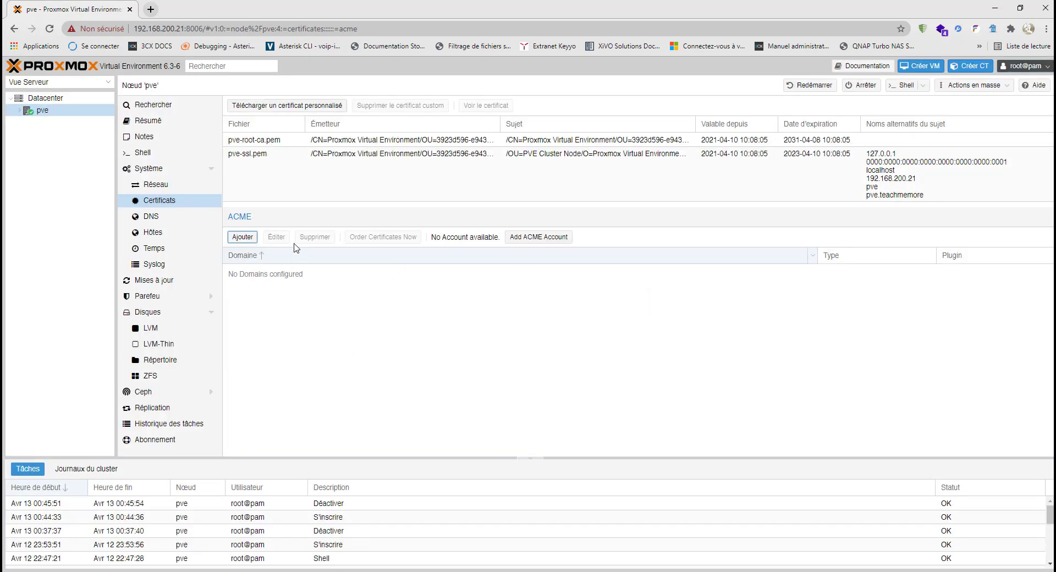
Step: Start registering an ACME account at the Datacenter level, keeping the default account name, and enter the contact's e-mail
left_click(44, 99)
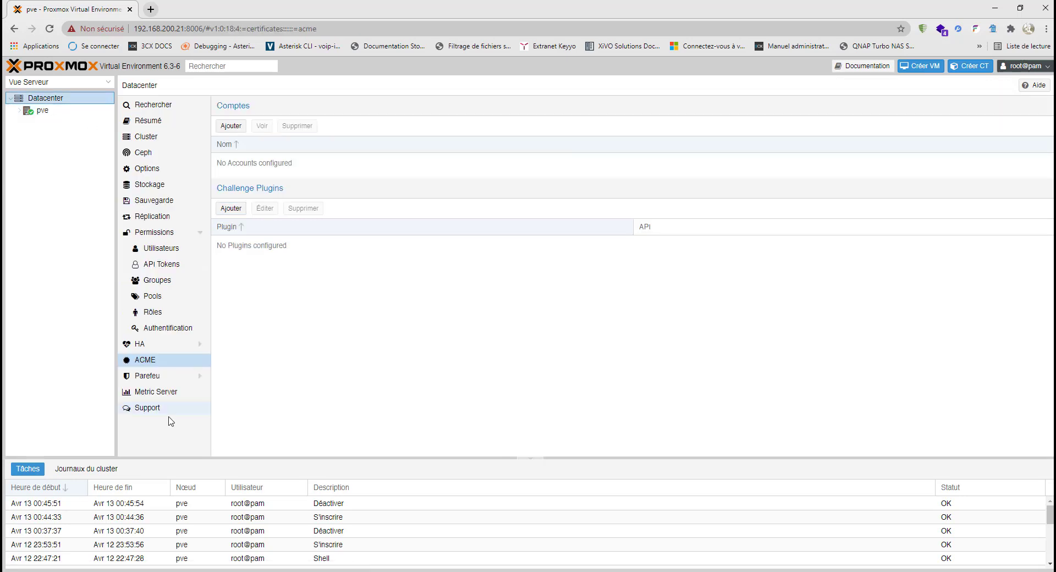
left_click(230, 210)
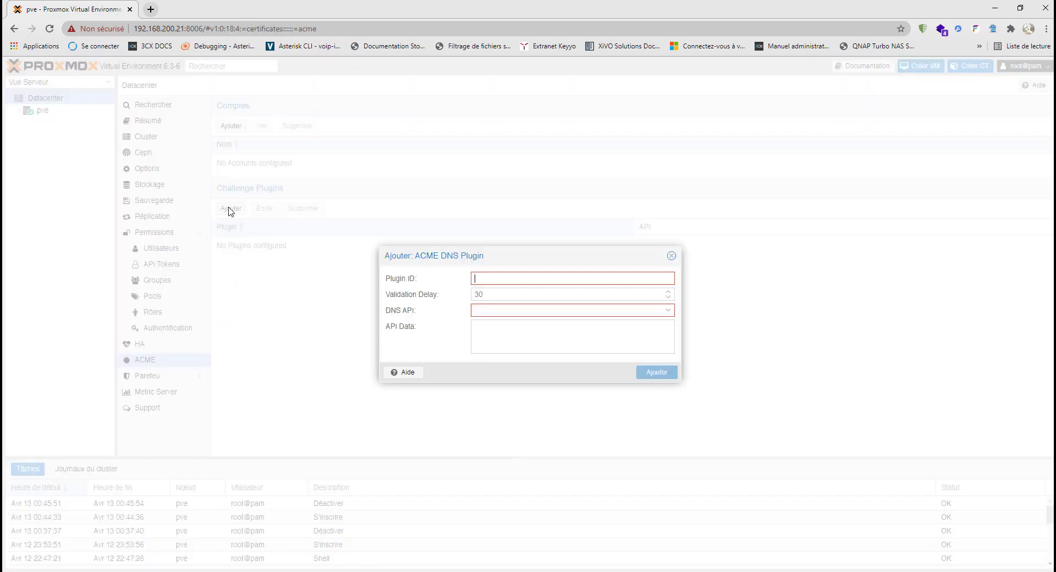
left_click(669, 257)
left_click(231, 126)
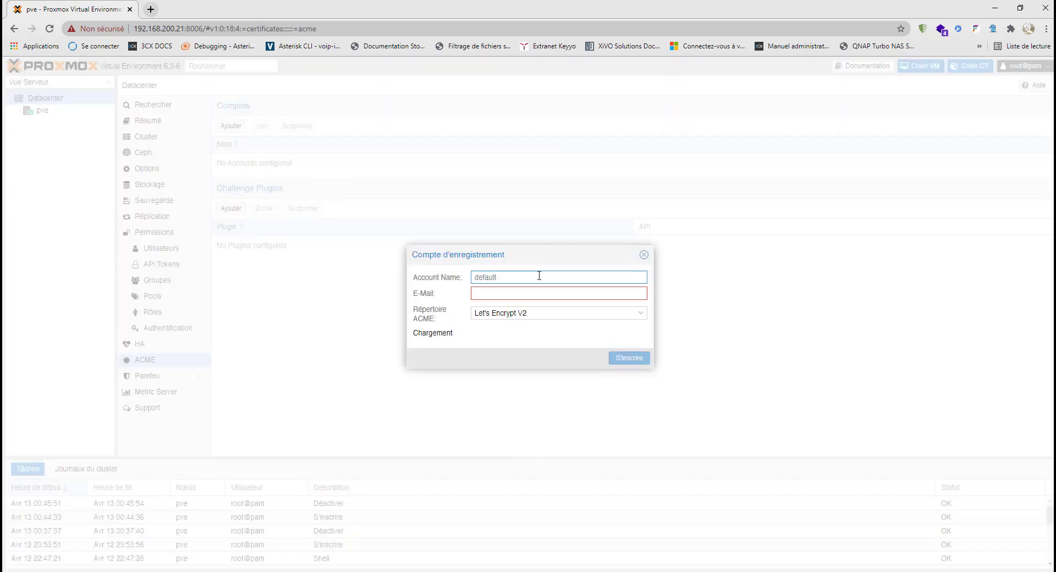
left_click(511, 294)
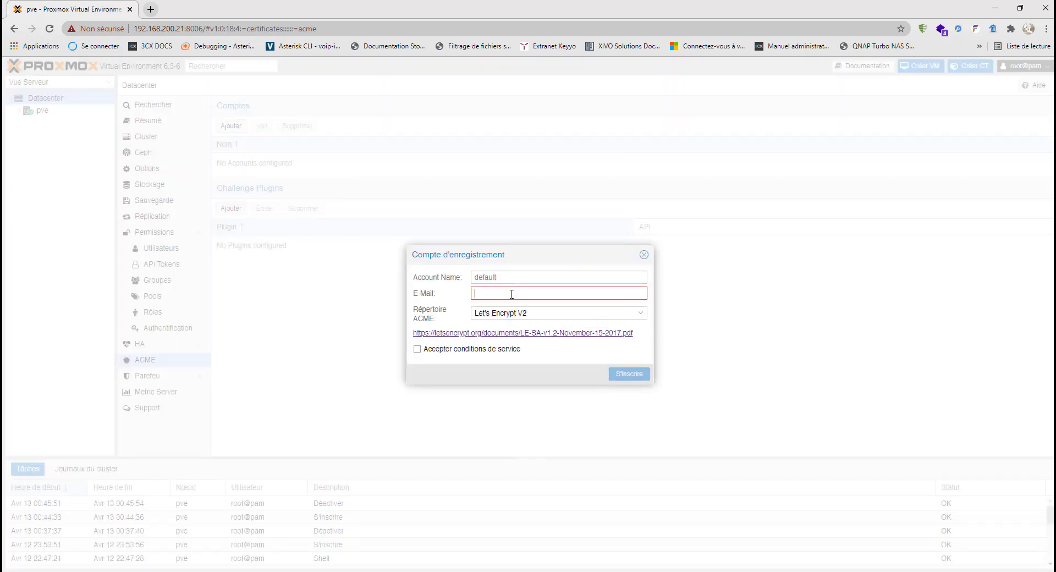
type("ngandp")
Step: Choose Let's Encrypt V2 Staging as the ACME directory, accept the terms of service and register the account
left_click(523, 313)
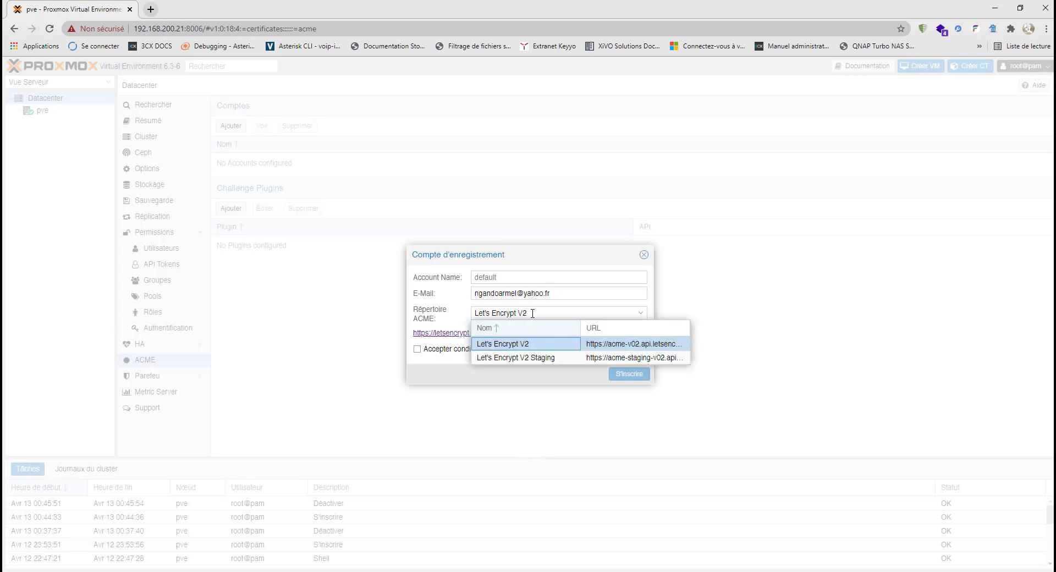
left_click(535, 359)
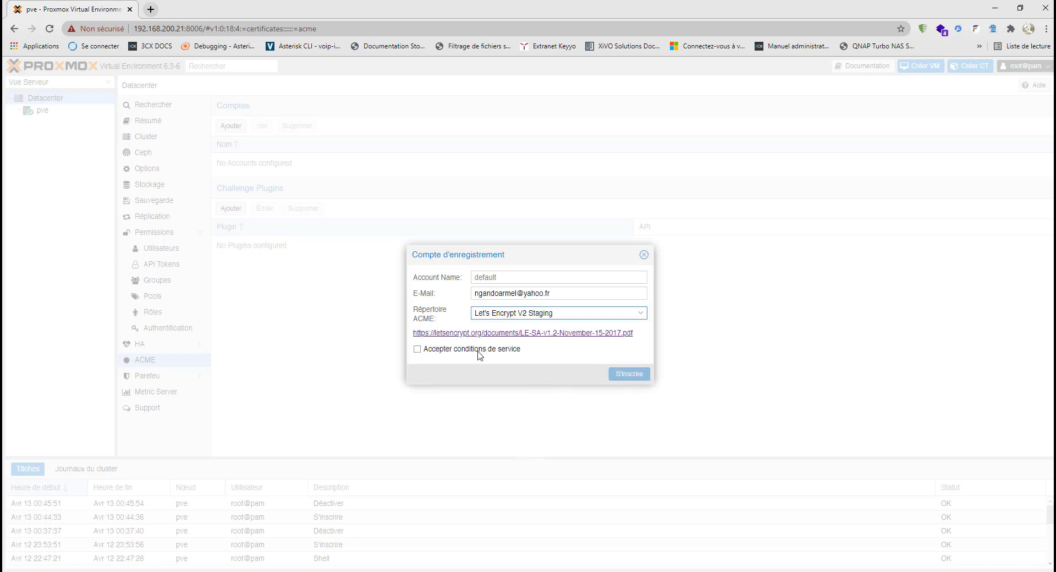
left_click(417, 349)
left_click(632, 374)
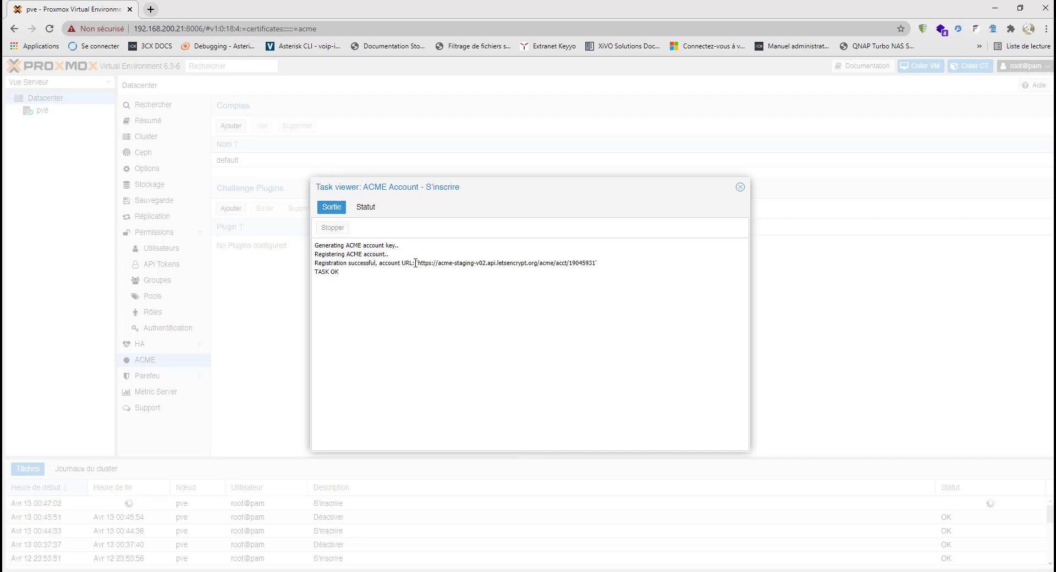
Step: Review the account URL in the ACME registration task's output, and check the task's status details
left_click_drag(417, 263, 593, 264)
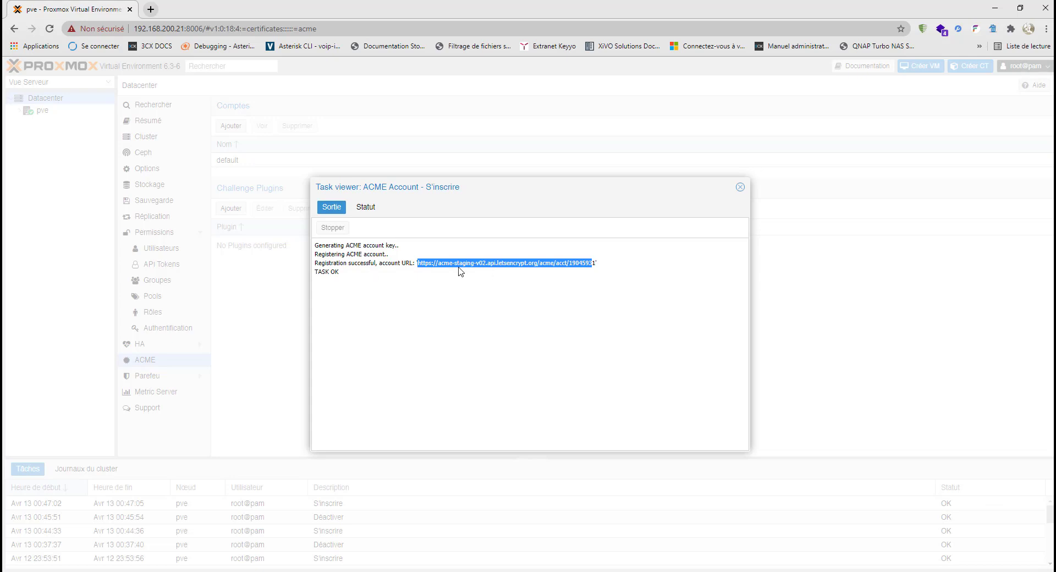
left_click(365, 207)
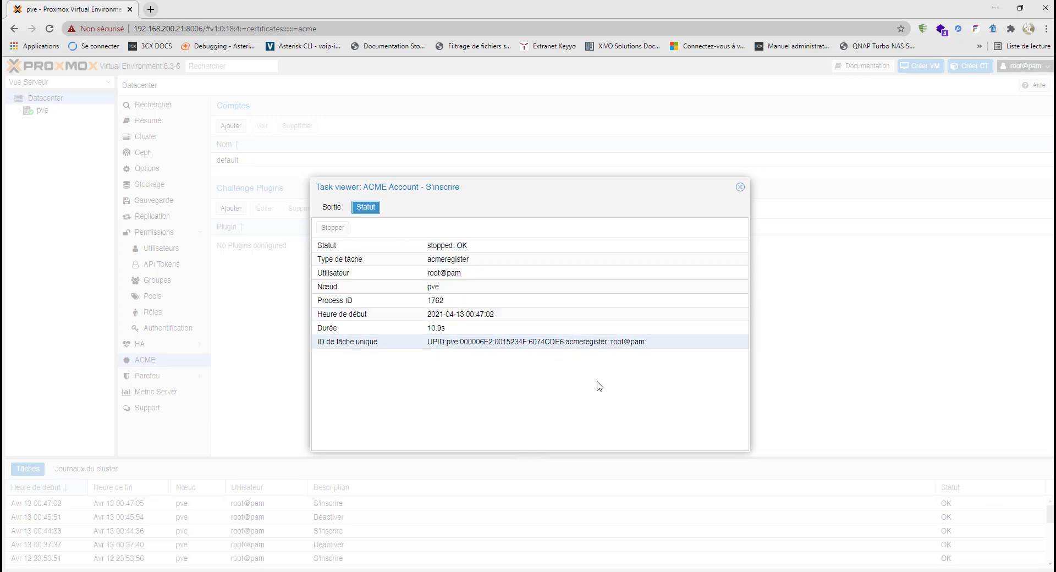
Step: Switch to the MobaXterm terminal, examine the pvenode acme account commands in the usage listing, and minimise the terminal
left_click(528, 570)
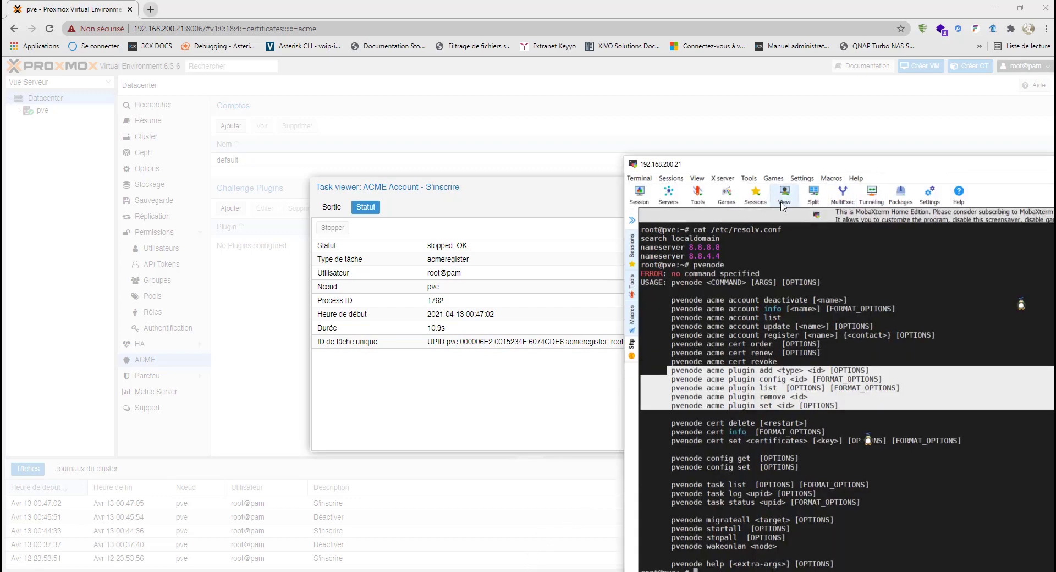
left_click_drag(789, 165, 758, 78)
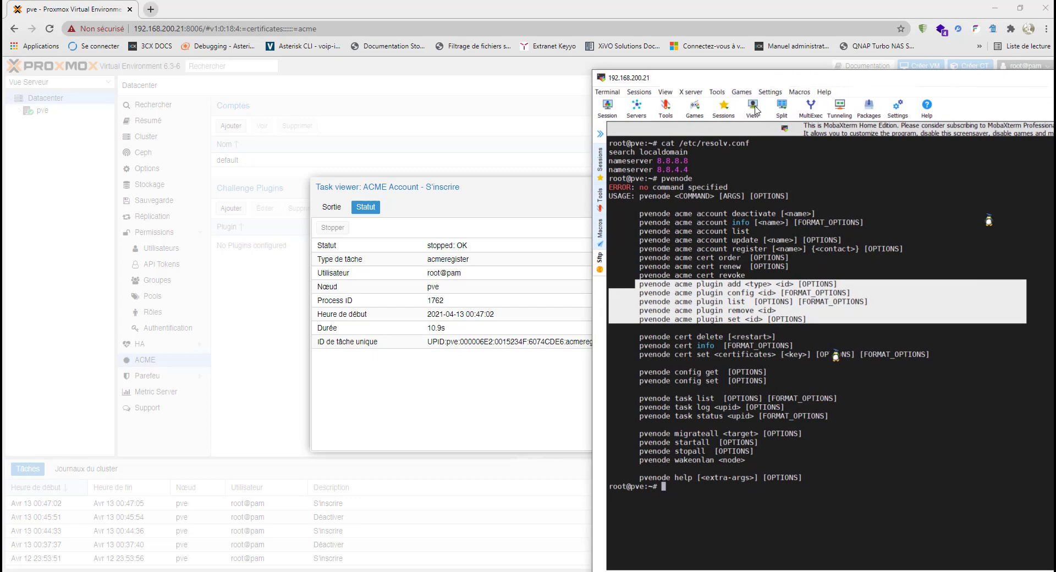
double_click(698, 222)
left_click_drag(662, 240, 762, 230)
left_click_drag(650, 215, 703, 215)
left_click_drag(1006, 83, 885, 99)
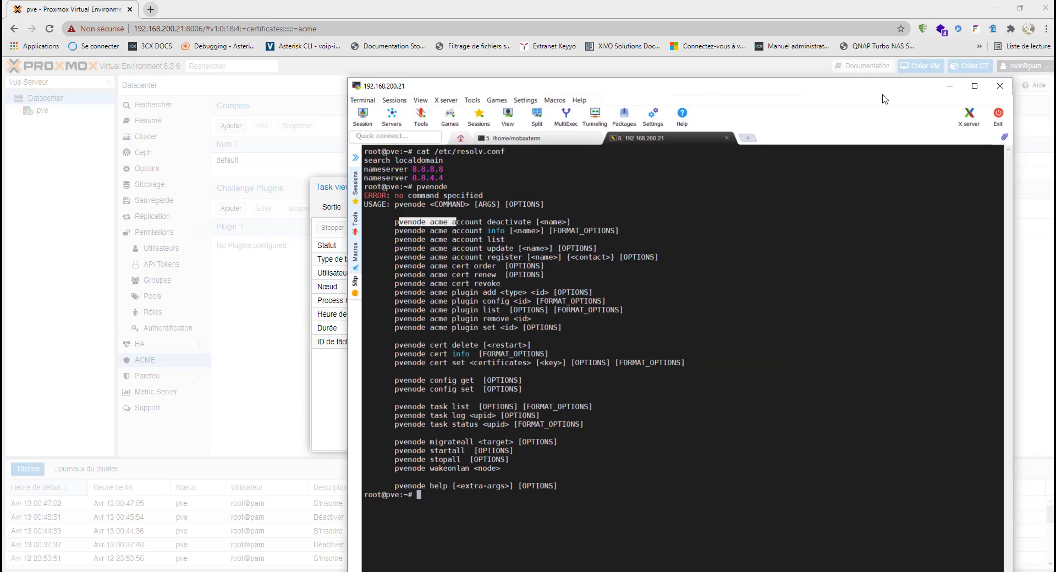
left_click(951, 87)
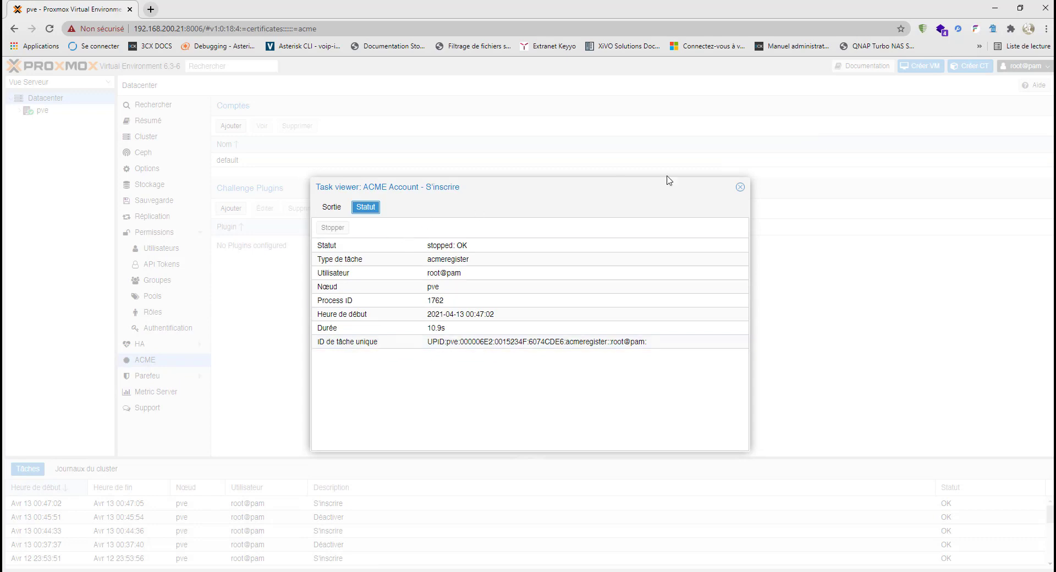
Step: Close the registration task viewer, start adding an ACME DNS challenge plugin and browse the available DNS API providers
left_click(740, 187)
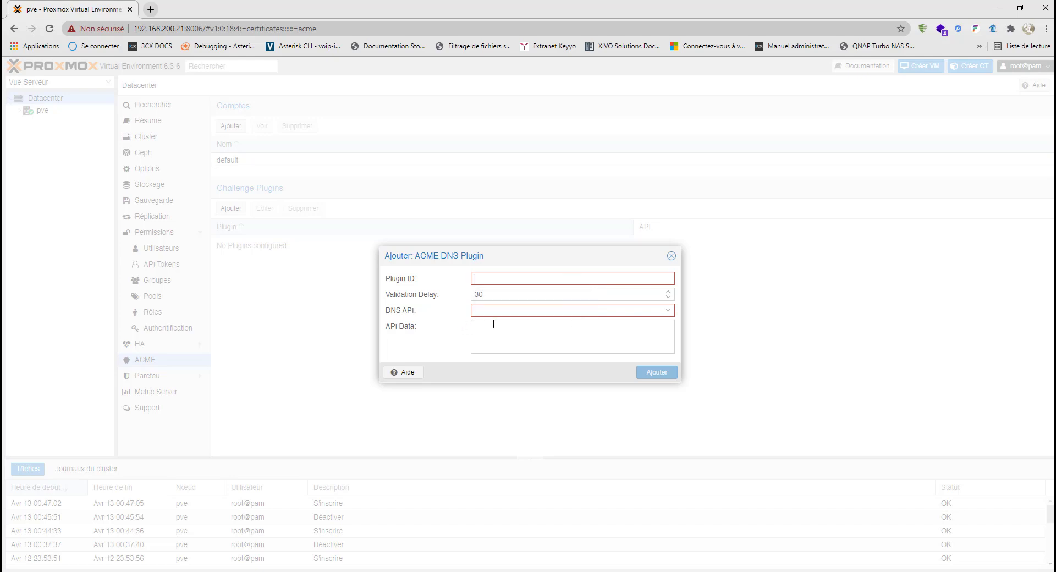
left_click(639, 313)
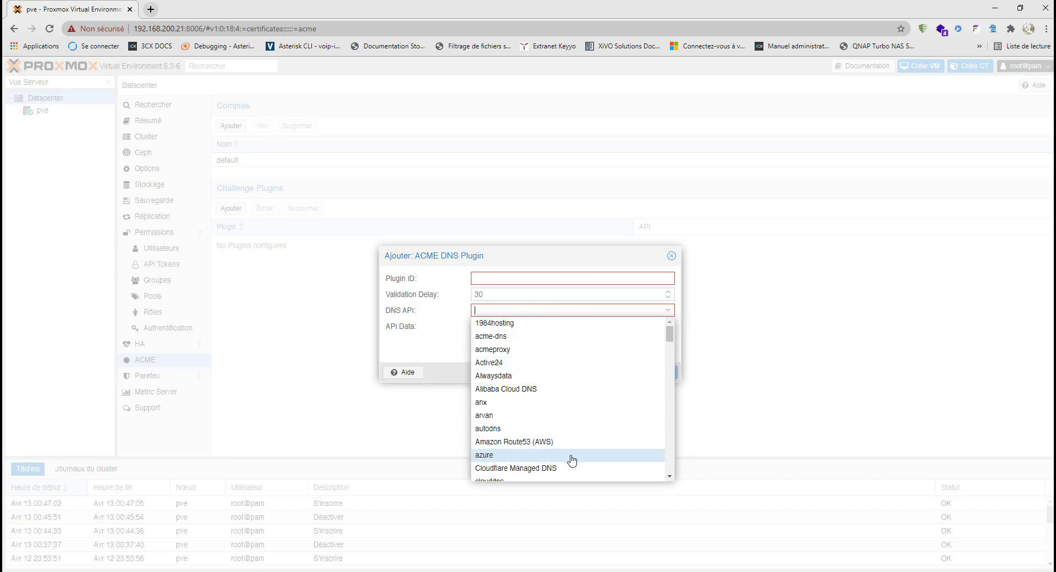
scroll(566, 460, "down", 1)
scroll(536, 434, "down", 2)
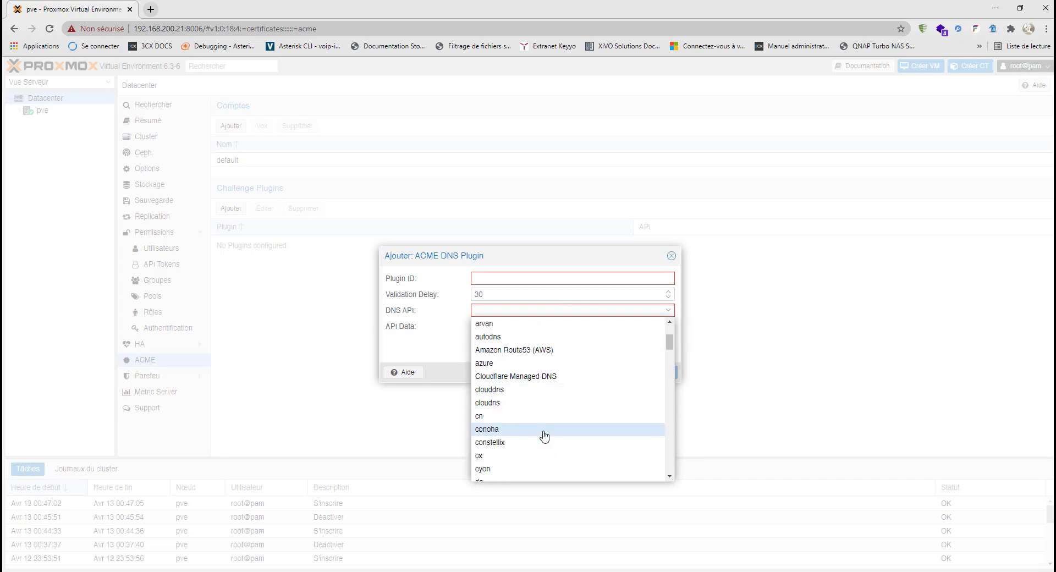
scroll(543, 429, "up", 4)
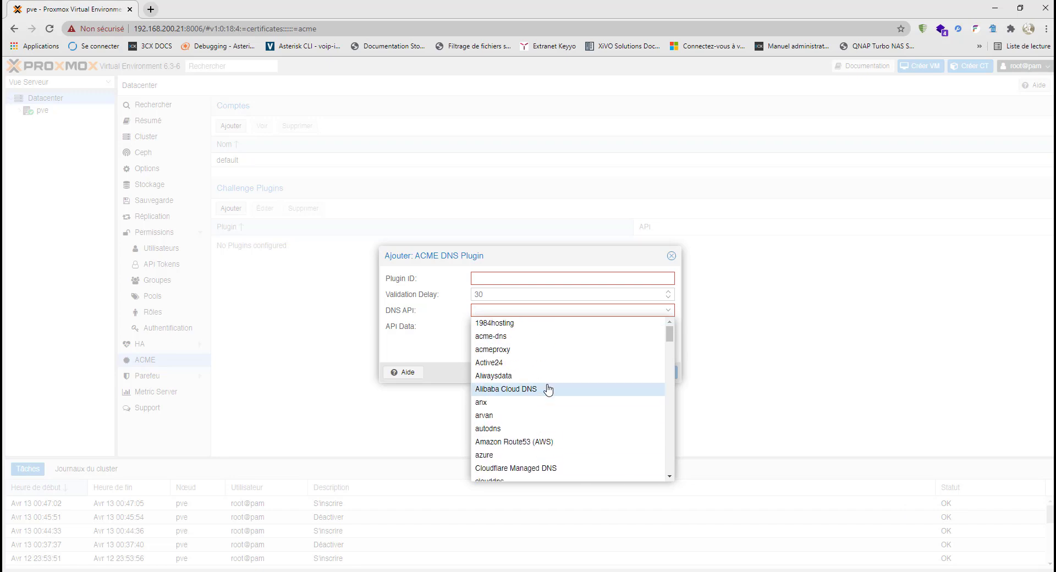
scroll(545, 385, "down", 1)
scroll(547, 380, "down", 16)
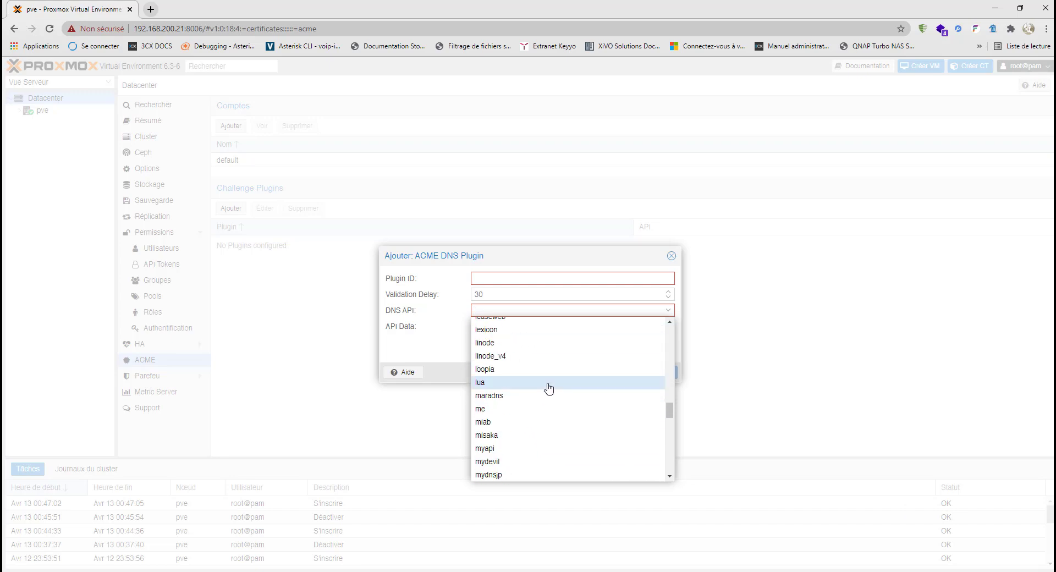
scroll(549, 391, "down", 4)
scroll(548, 392, "down", 8)
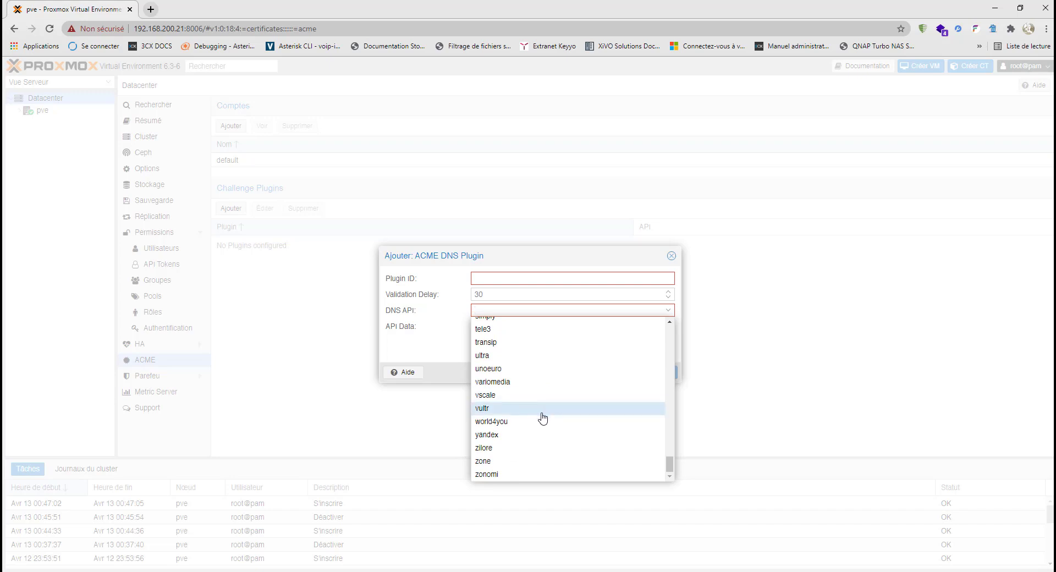
scroll(517, 418, "up", 5)
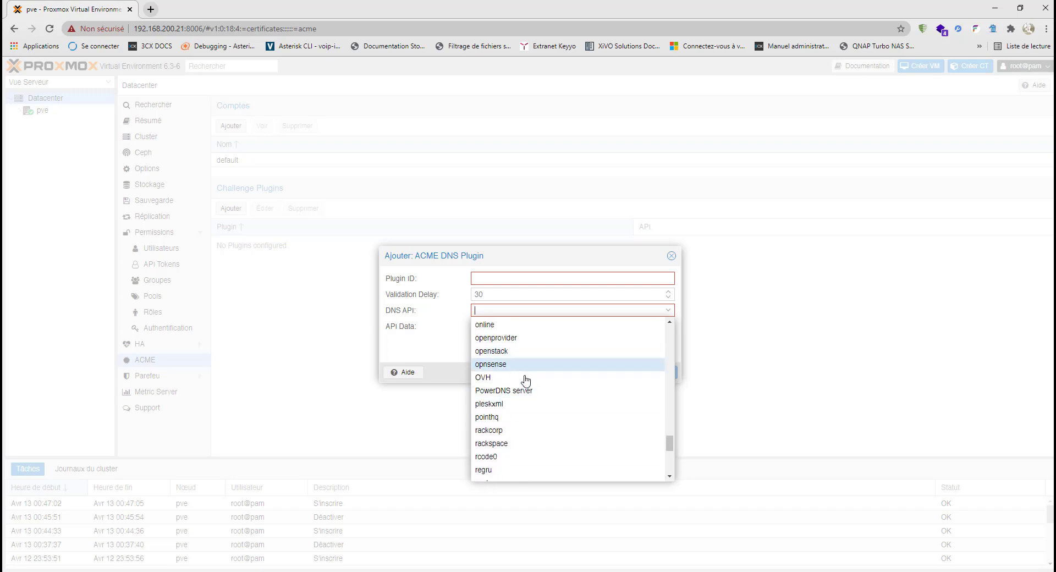
scroll(530, 401, "up", 5)
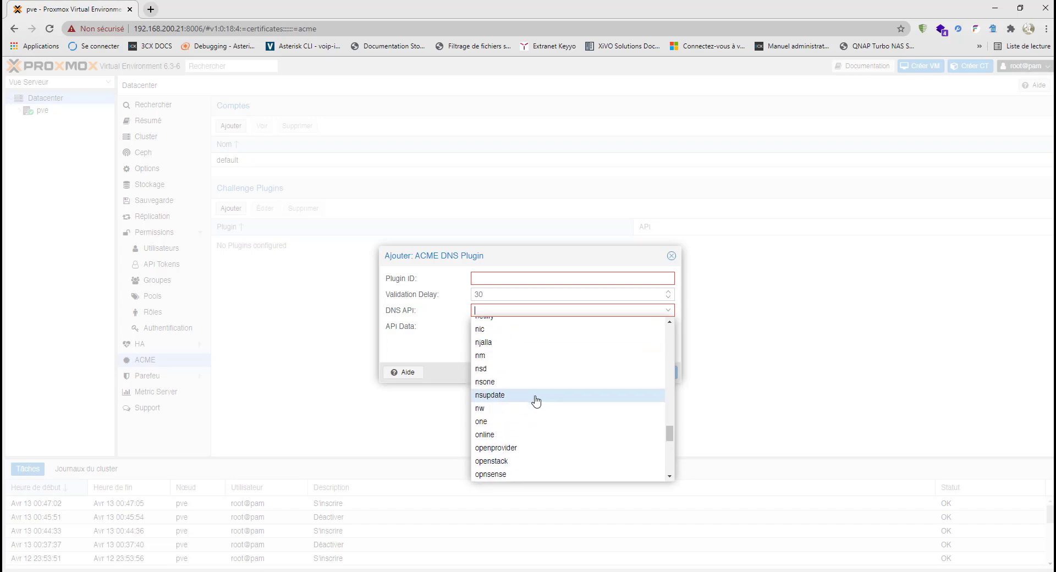
scroll(534, 385, "up", 5)
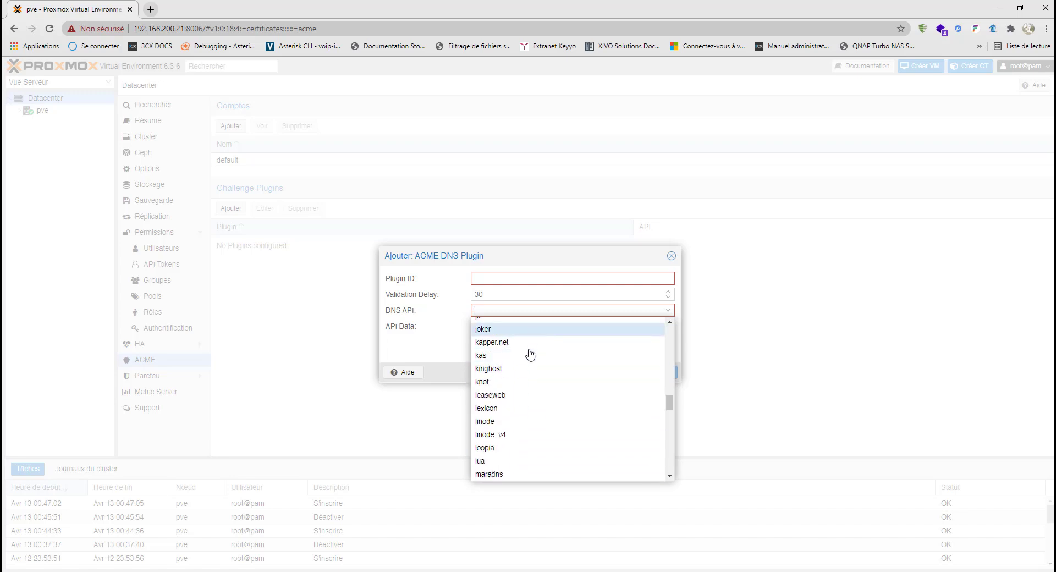
scroll(536, 379, "up", 3)
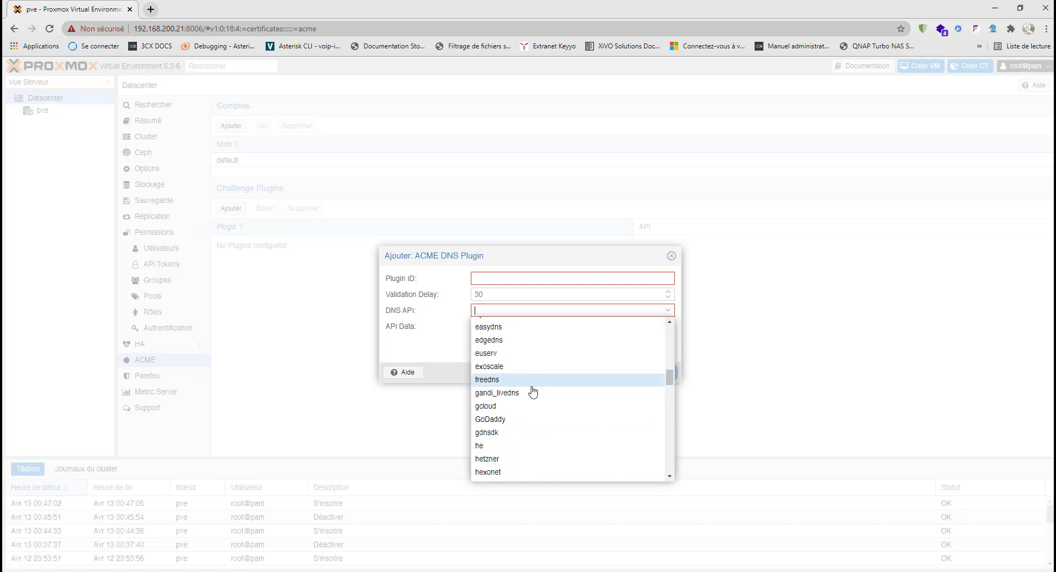
Step: Choose GoDaddy as the plugin's DNS API to view its required fields, and discard the plugin without adding it
left_click(515, 420)
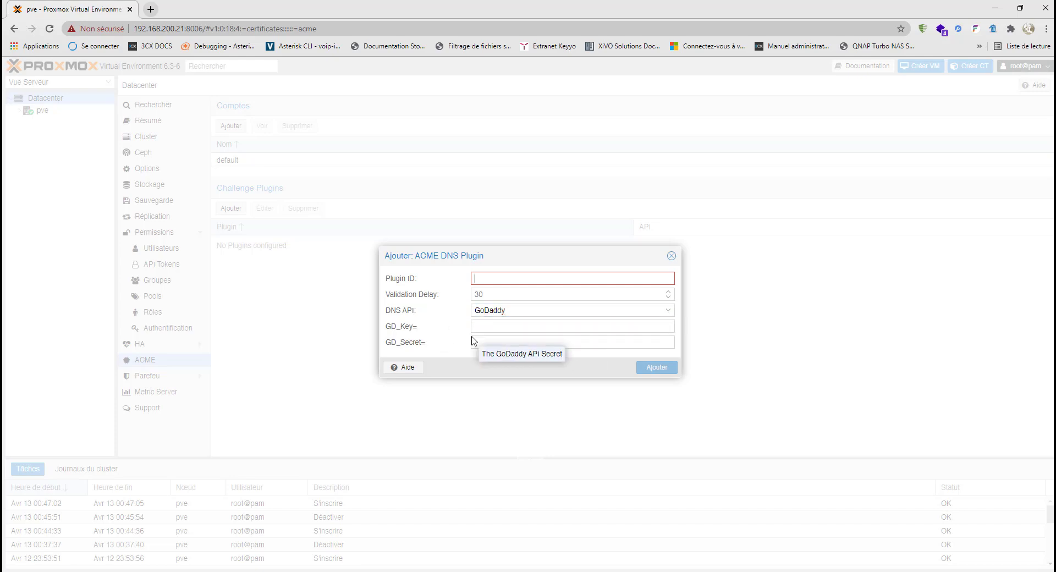
left_click(488, 280)
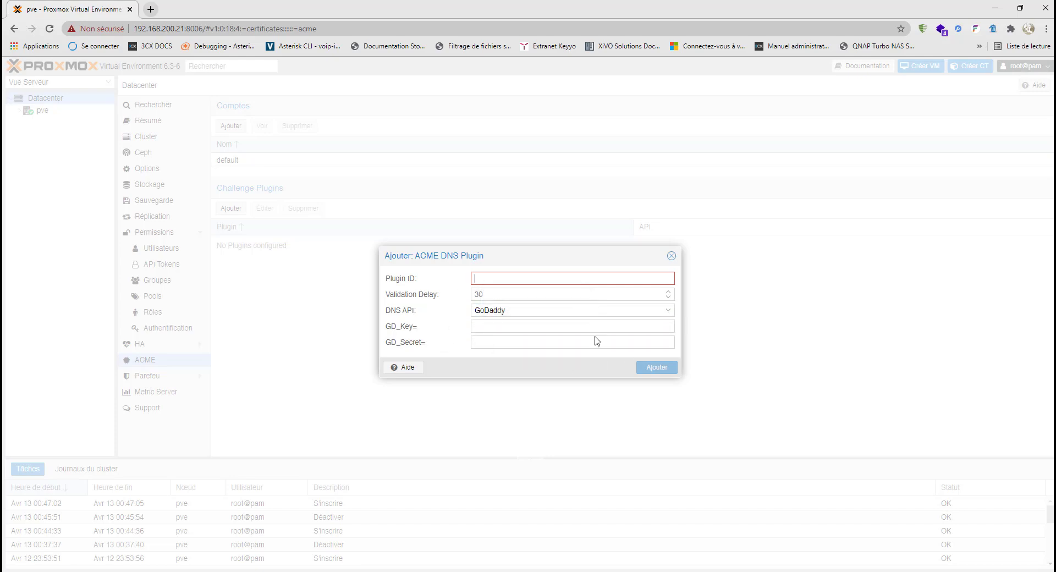
left_click(672, 256)
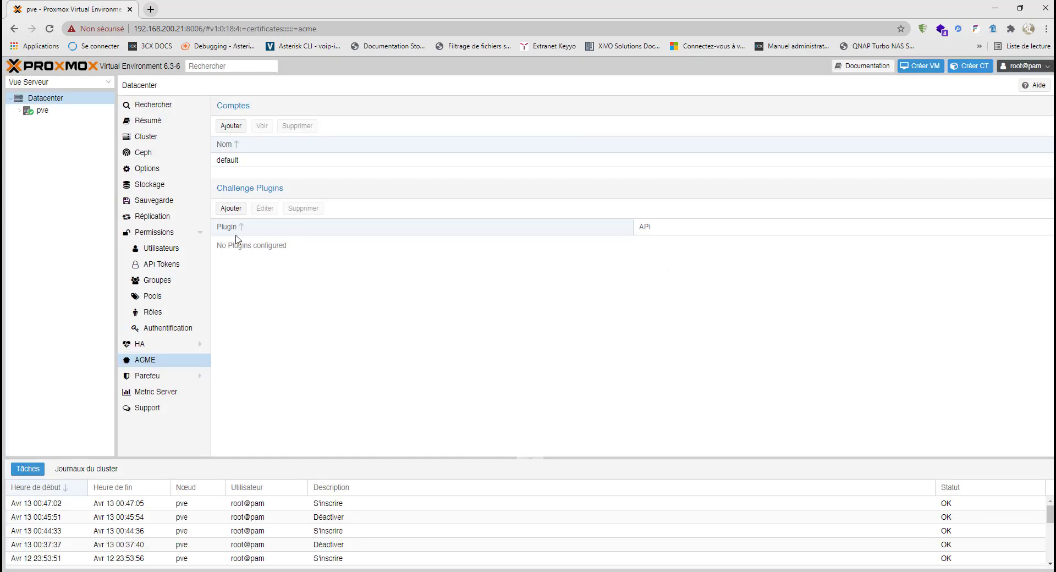
Step: Start creating an ACME domain on the pve node with the DNS challenge type, and discard it without creating it
left_click(43, 112)
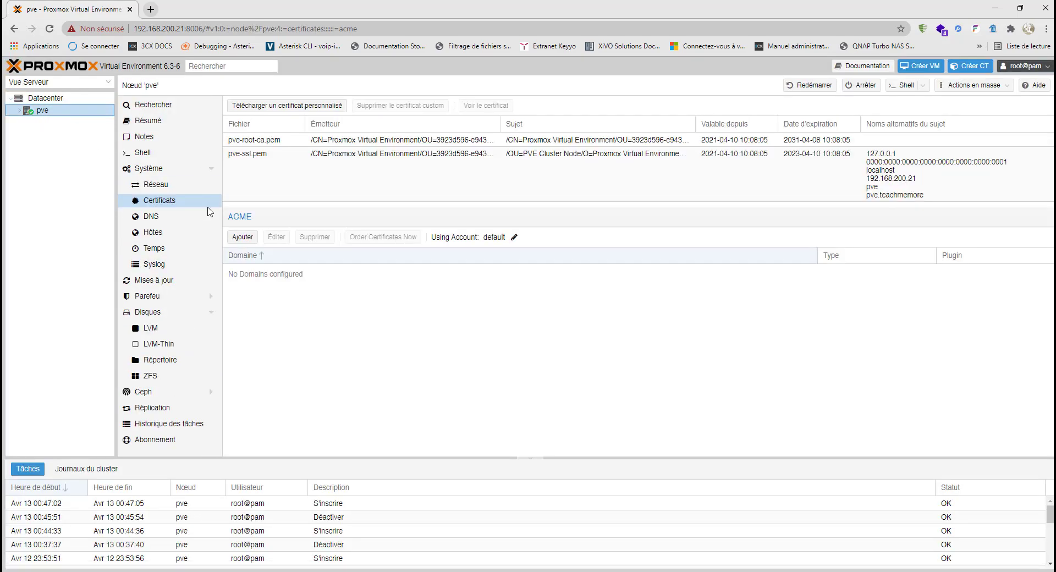
left_click(243, 242)
left_click(564, 306)
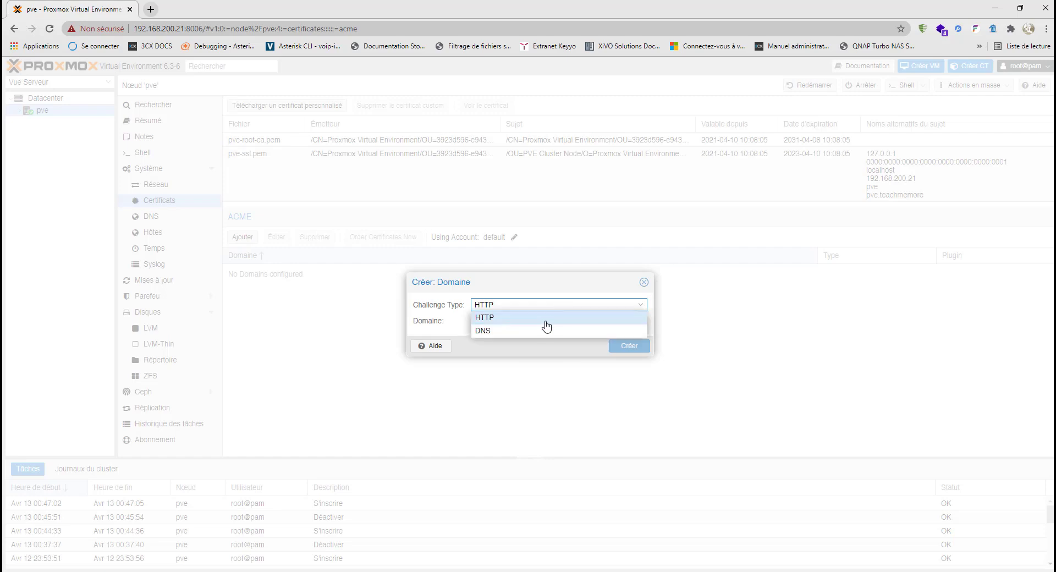
left_click(530, 333)
left_click(495, 324)
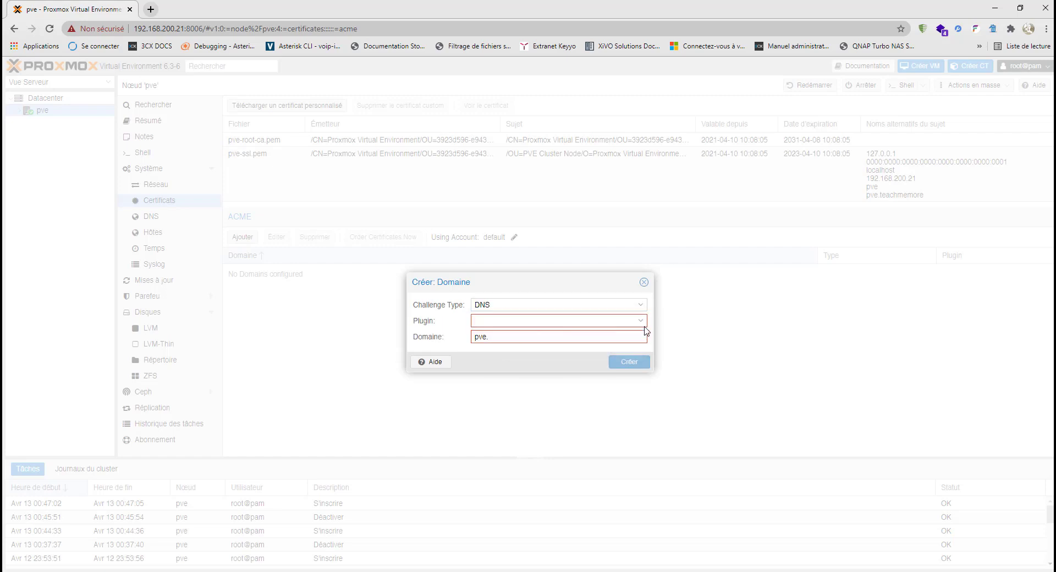
left_click(497, 335)
key("BackSpace")
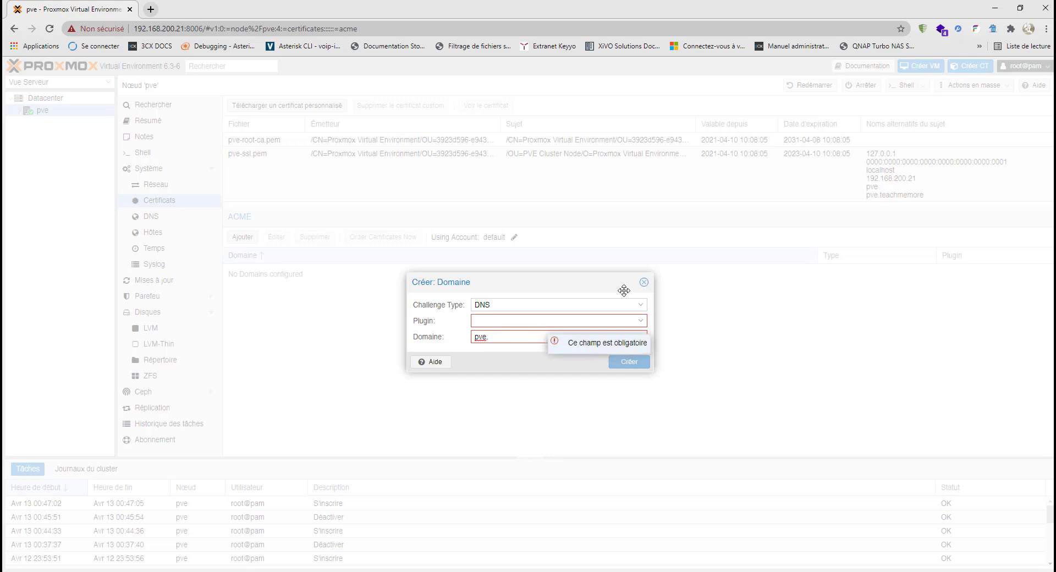
left_click(643, 282)
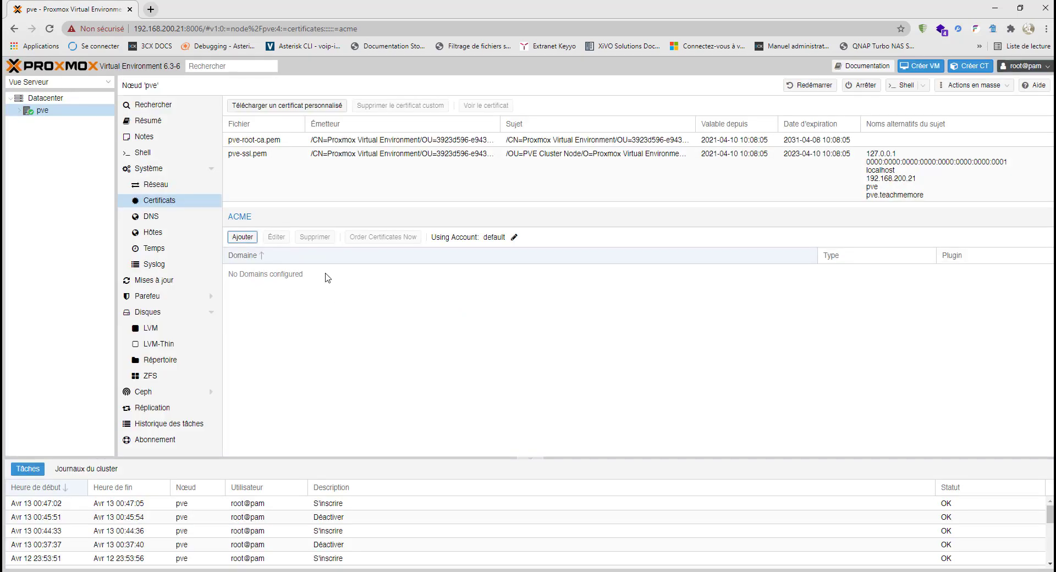